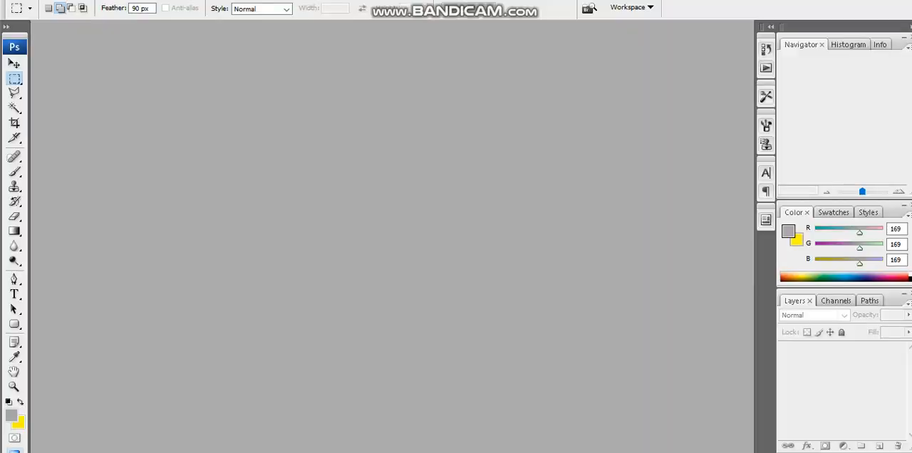
key(alt+Tab)
- Switch to the browser and save the previewed rusty metal texture image to the Data kantor (F:) drive as metal
key(ctrl+Tab)
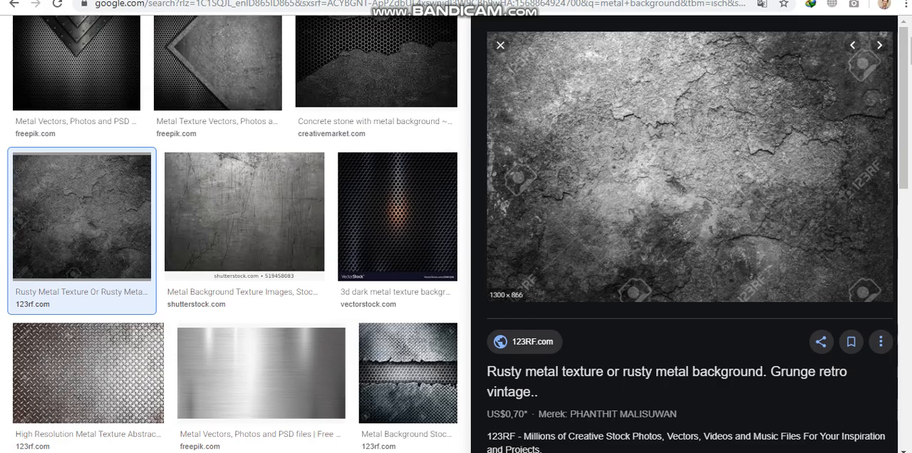
right_click(680, 146)
click(713, 265)
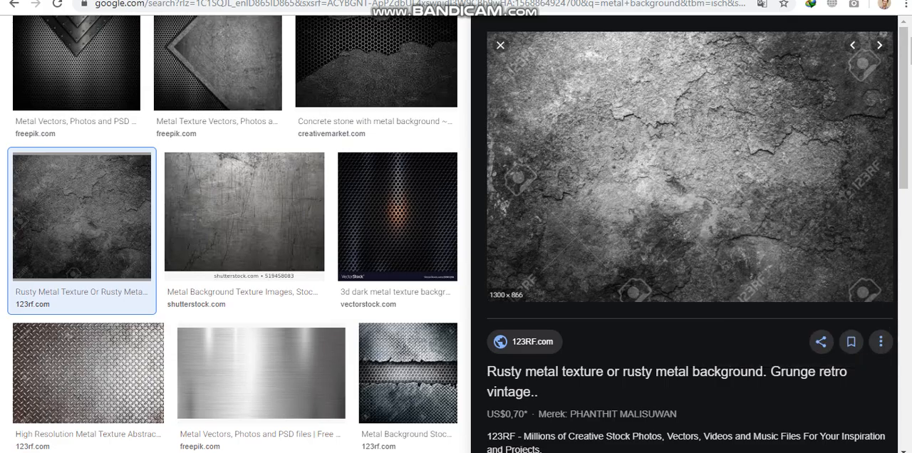
click(67, 187)
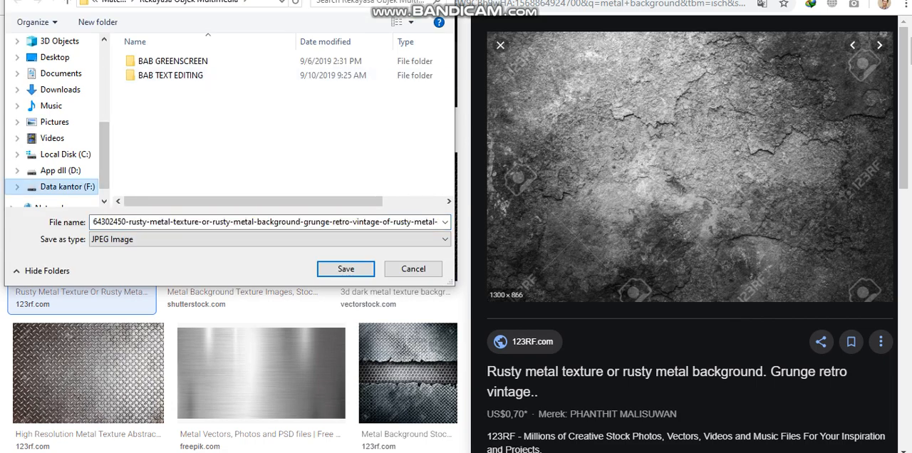
click(265, 222)
text(me)
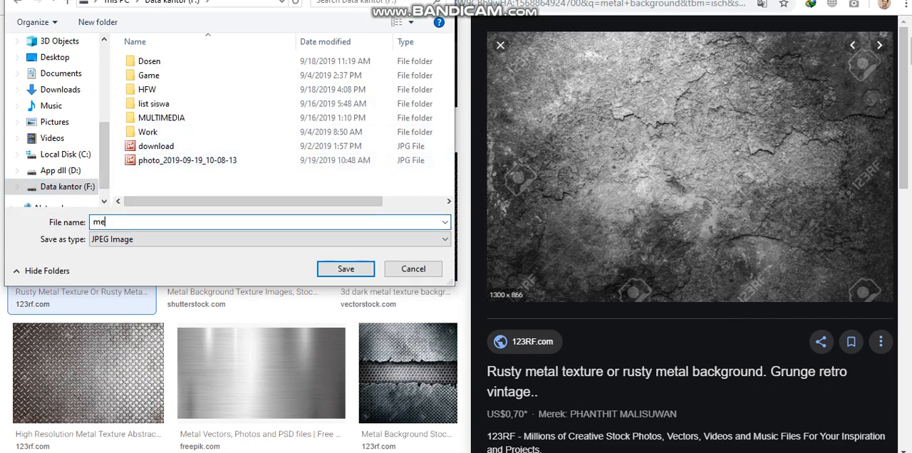
text(tal)
key(Return)
- Preview the Freepik metal background with the riveted V-shaped plates in the image results
scroll(243, 235, up, 1)
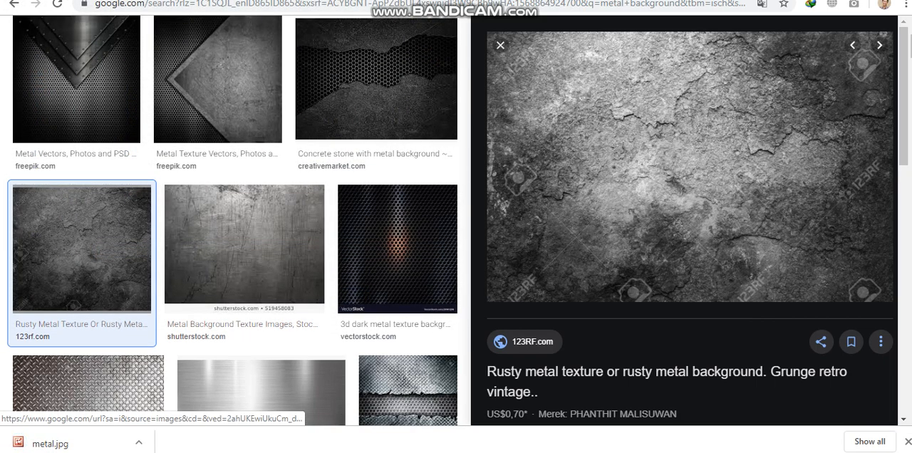
scroll(78, 214, up, 3)
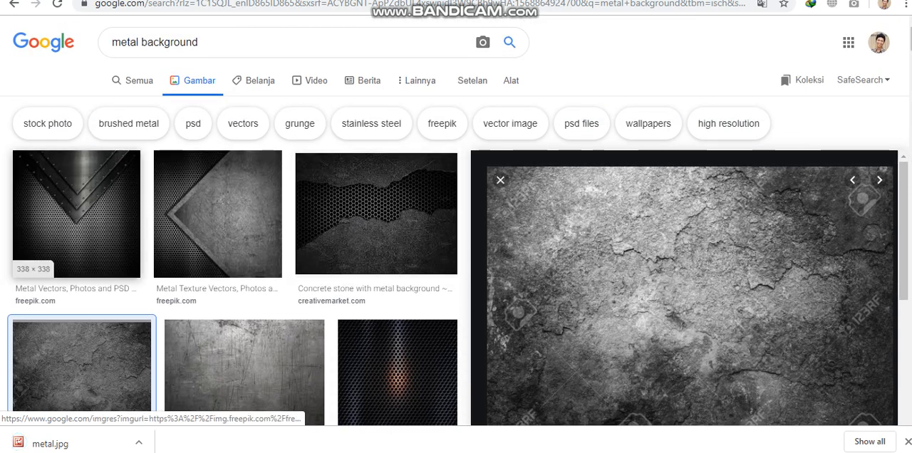
click(76, 214)
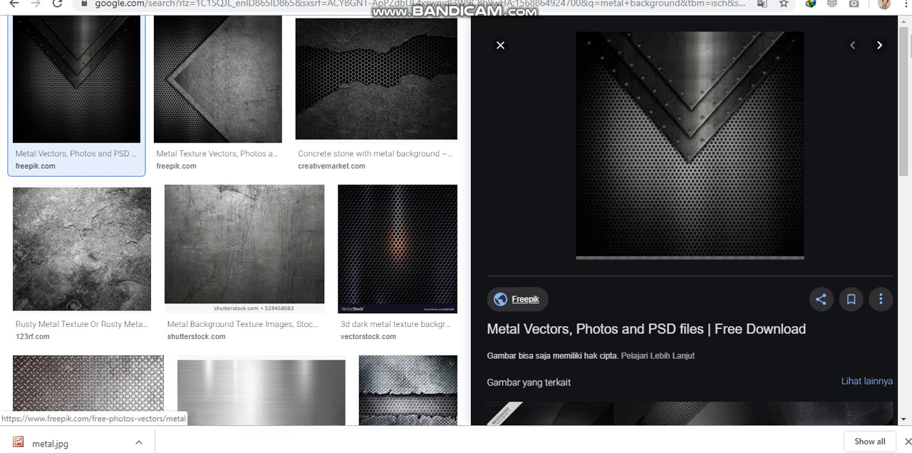
click(520, 300)
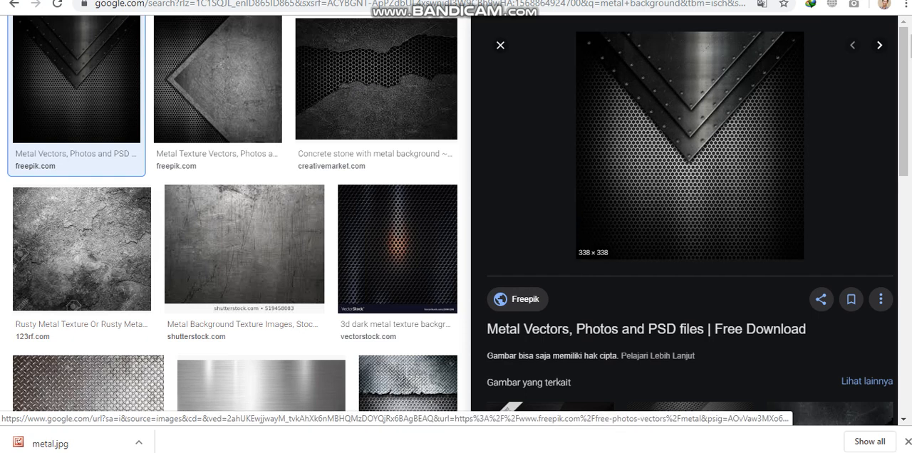
- Change the image search from metal background to gold background and browse the results
scroll(520, 300, up, 2)
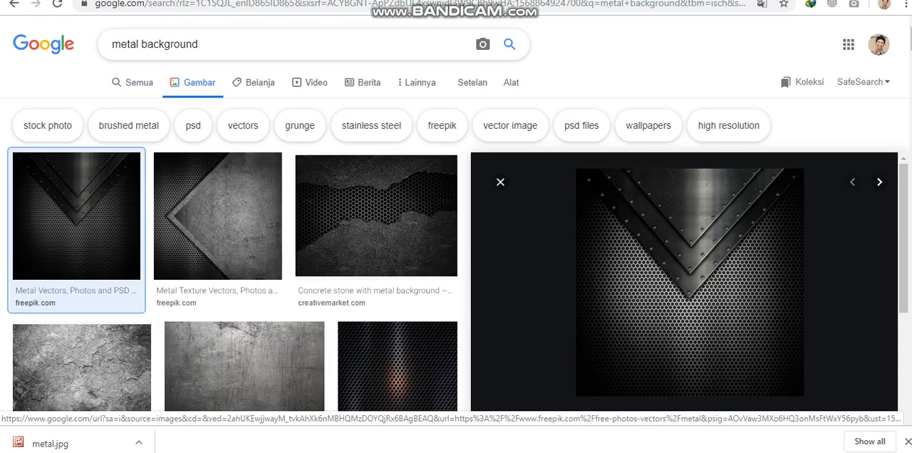
click(198, 44)
double_click(127, 44)
text(gold)
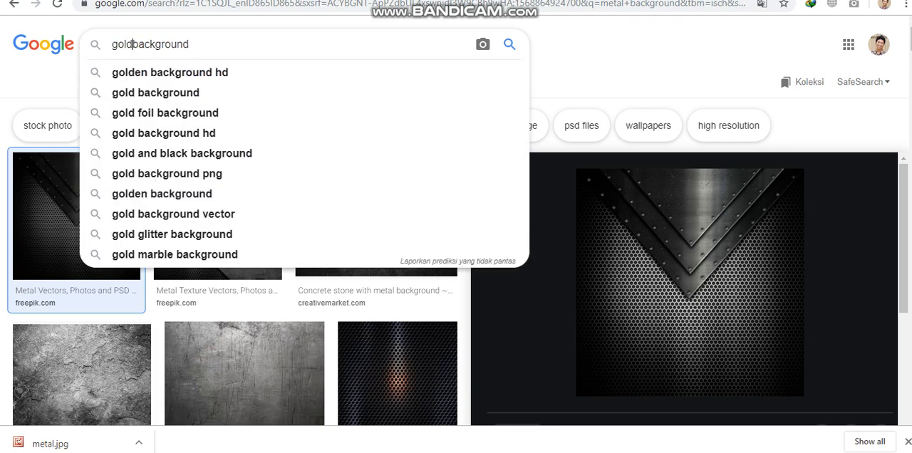
key(Return)
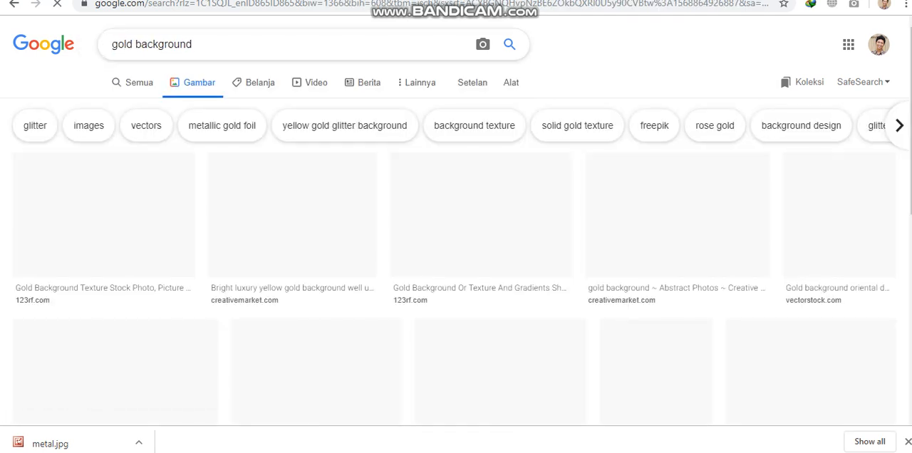
scroll(481, 86, down, 2)
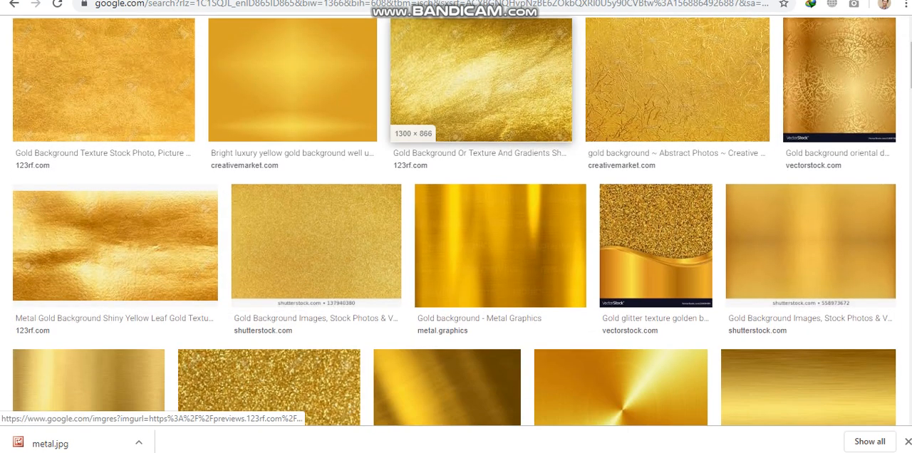
- Save the 123RF crumpled gold texture image to the Data kantor (F:) drive as gold
click(481, 78)
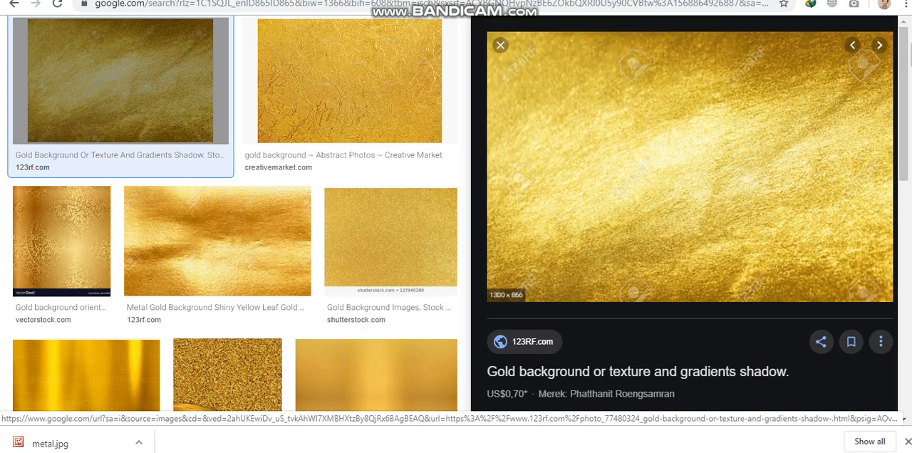
right_click(719, 131)
click(745, 250)
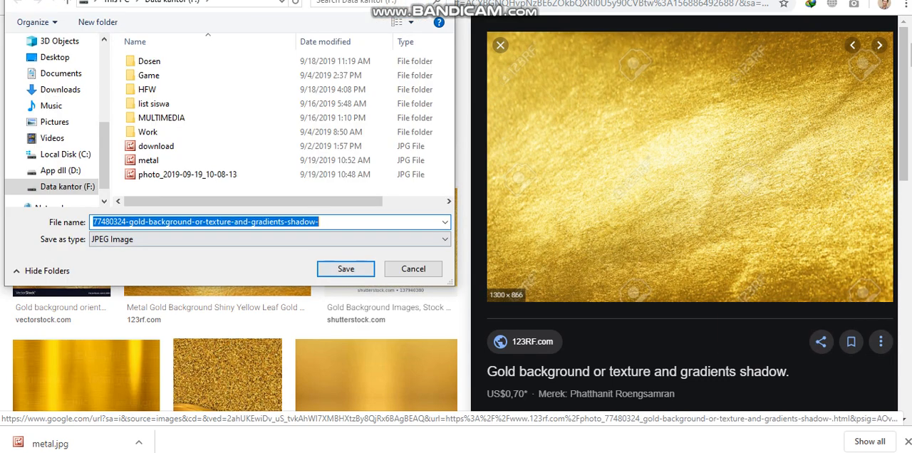
text(gold)
key(Return)
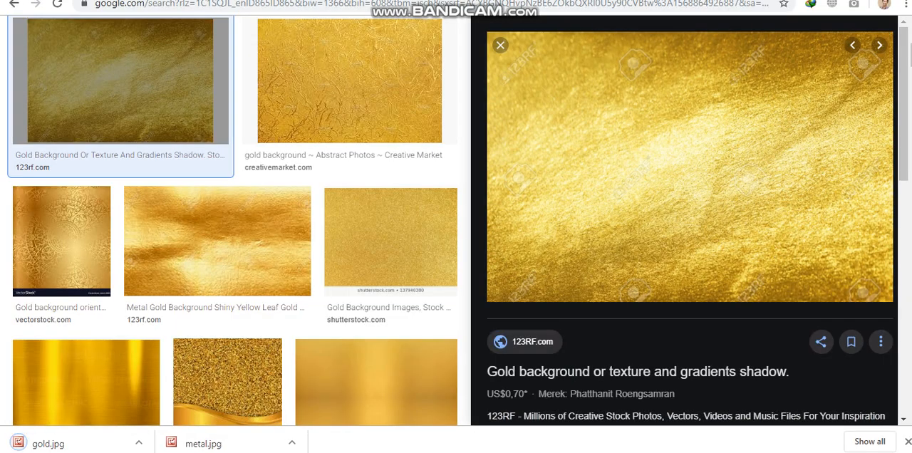
- Open the photo_2019-09-19_10-08-13, metal and gold images from the F: drive in Photoshop, ignoring the invalid colour profile
key(alt+Tab)
click(661, 313)
ctrl+click(820, 313)
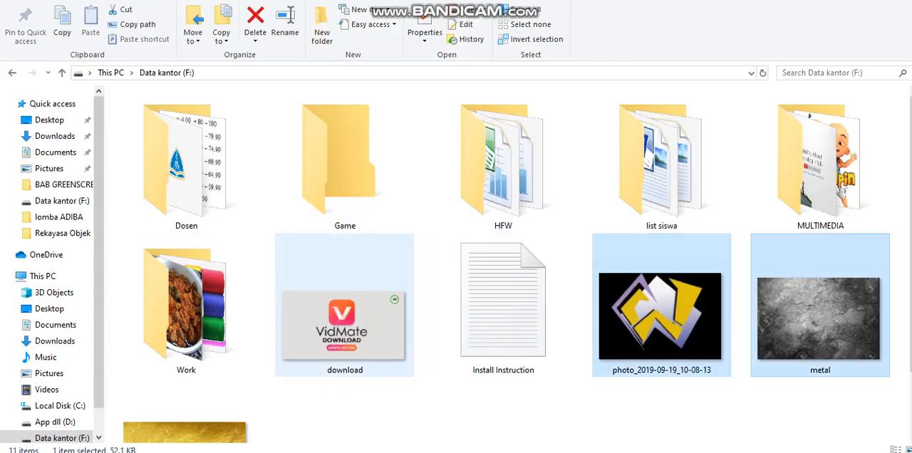
scroll(499, 285, down, 1)
ctrl+click(185, 385)
drag(791, 245, 682, 447)
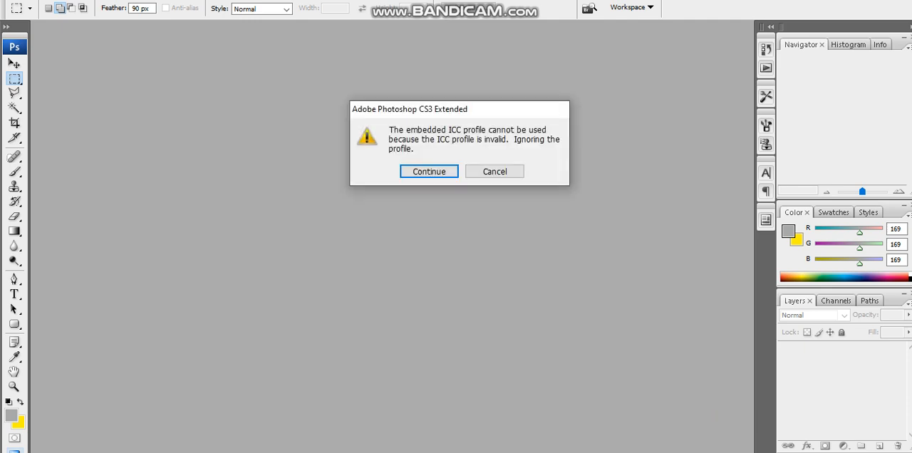
key(Return)
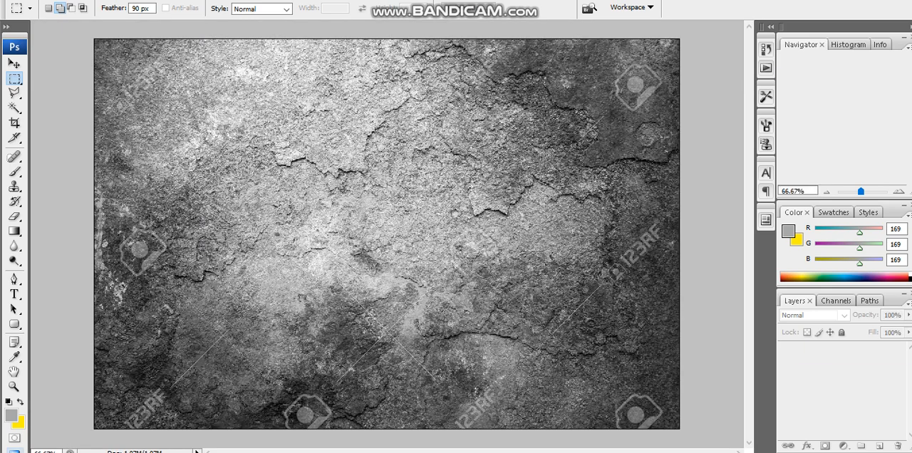
key(Return)
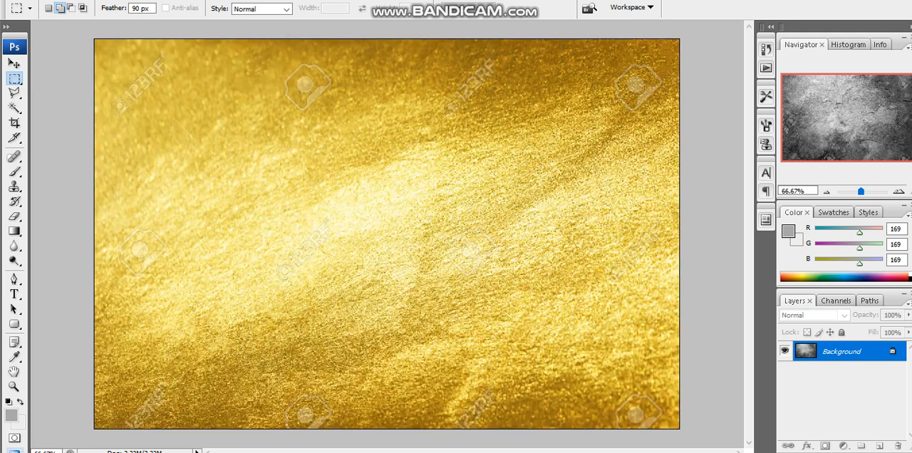
key(w)
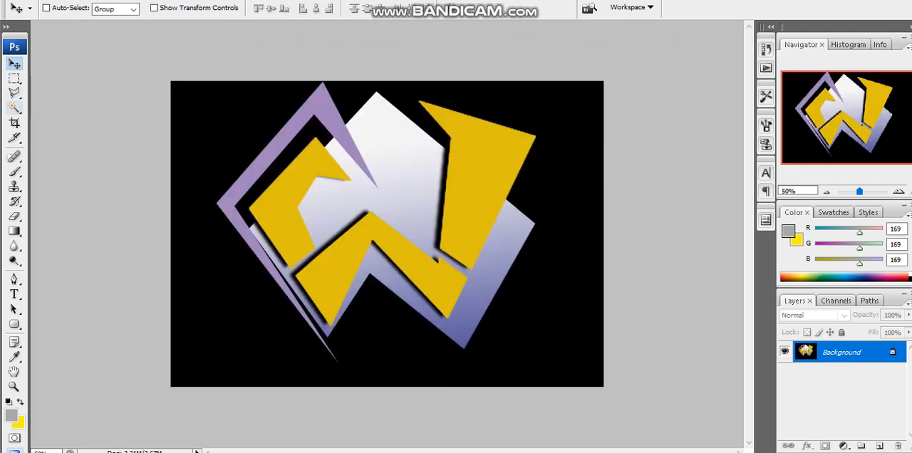
click(414, 162)
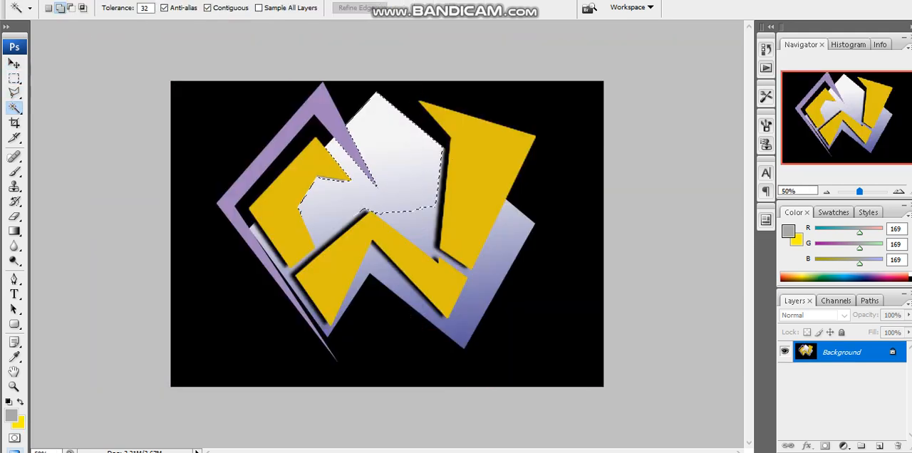
click(440, 226)
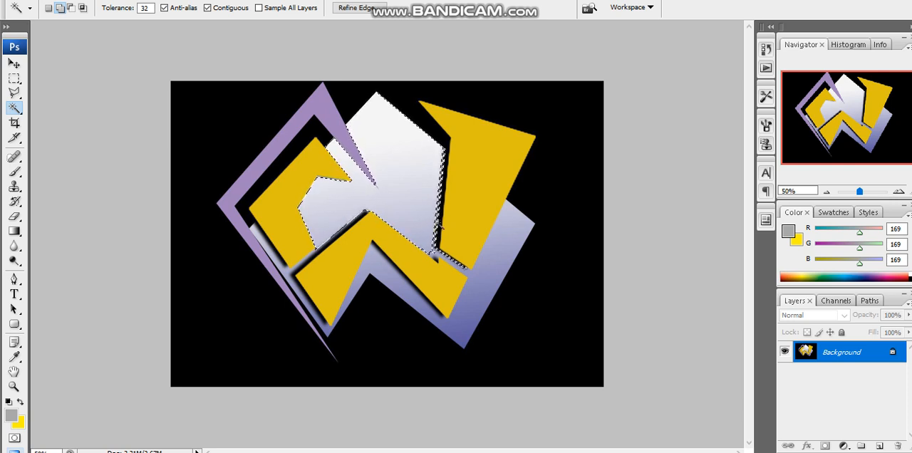
key(ctrl+d)
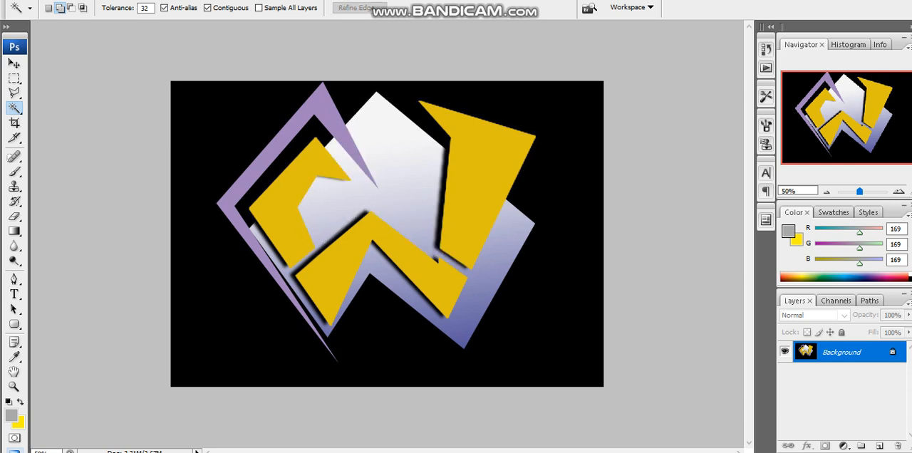
- Convert the logo's Background into a regular layer and outline the large white-to-blue shape with the Polygonal Lasso
double_click(841, 352)
key(Return)
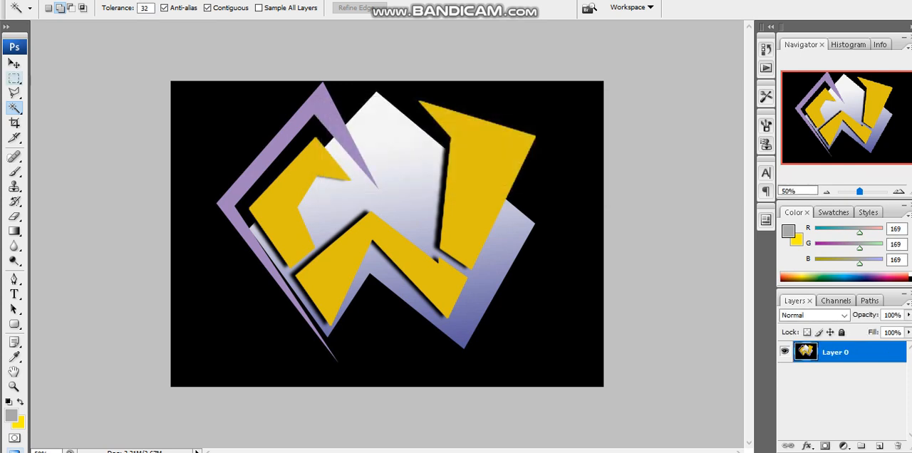
key(l)
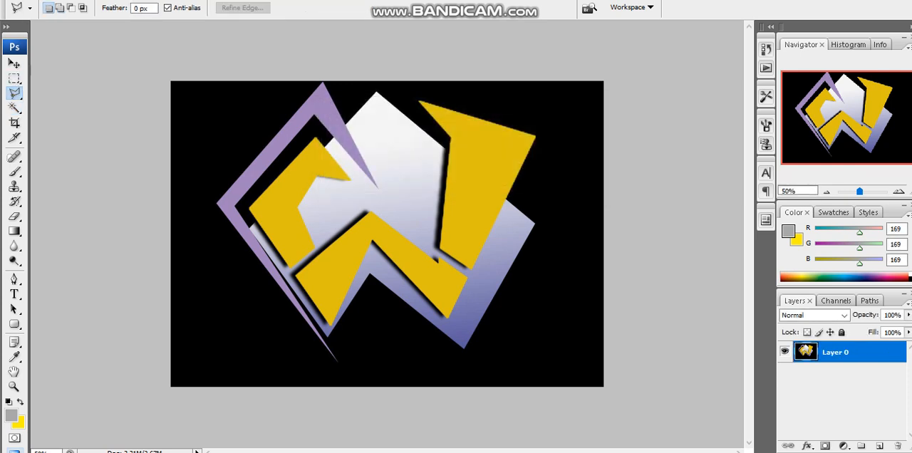
click(377, 92)
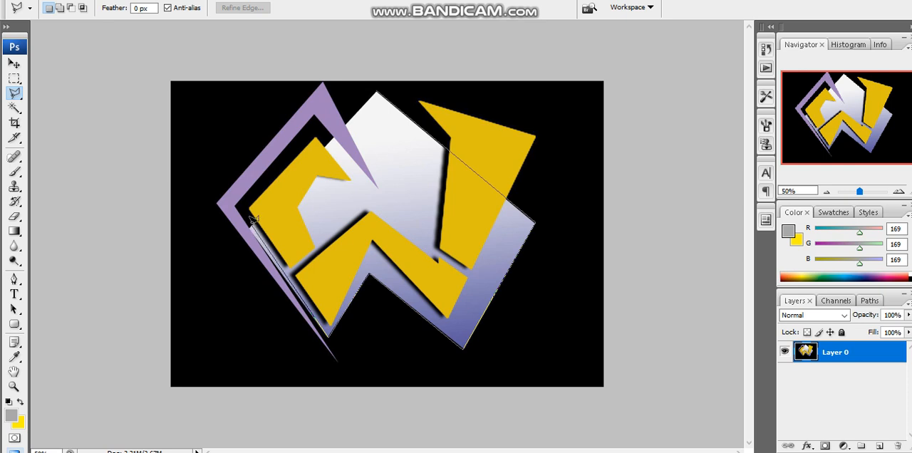
click(378, 87)
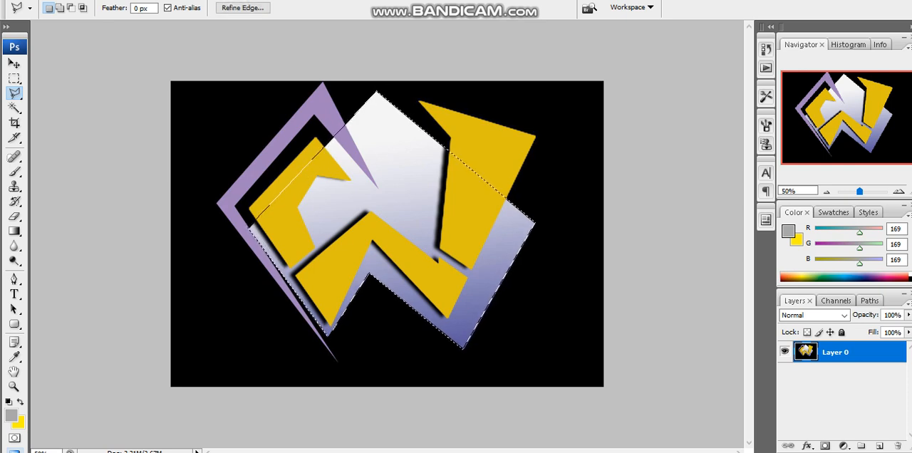
- Paint the selected shape solid grey (RGB 169, 169, 169) on a new layer with the Brush, and deselect
key(b)
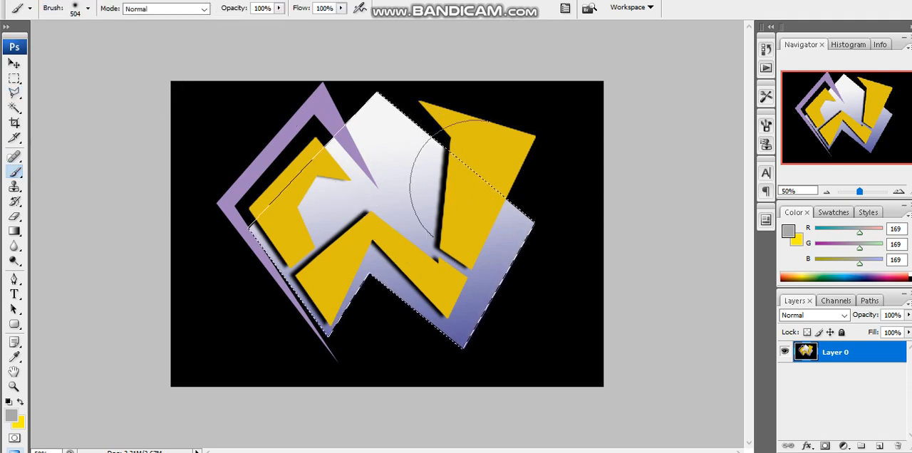
key(ctrl+shift+alt+n)
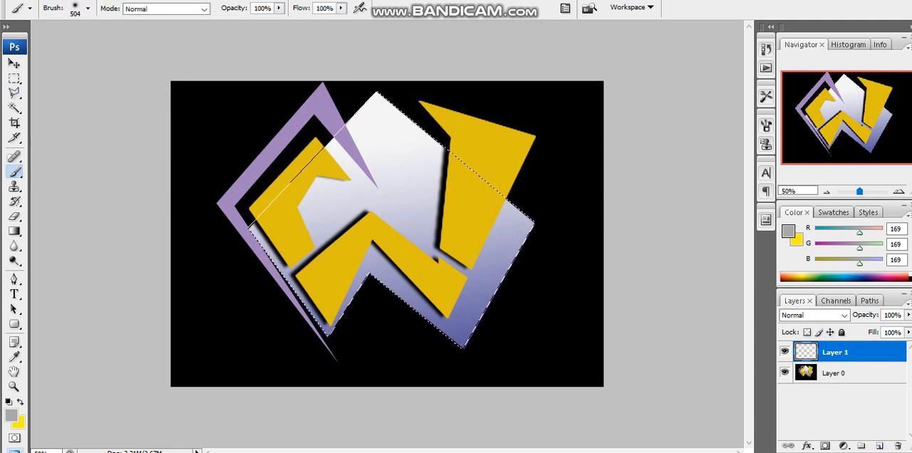
mouse_move(444, 146)
mouse_down()
mouse_move(388, 199)
mouse_move(378, 160)
mouse_move(512, 167)
mouse_move(539, 232)
mouse_move(353, 375)
mouse_up()
key(ctrl+d)
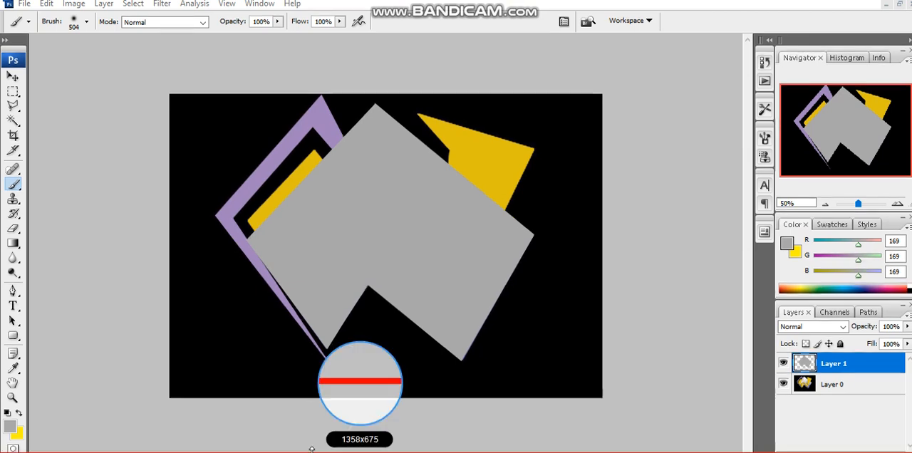
- Restore the document windows to floating and move the gold.jpg window down to uncover the metal.jpg window
click(900, 4)
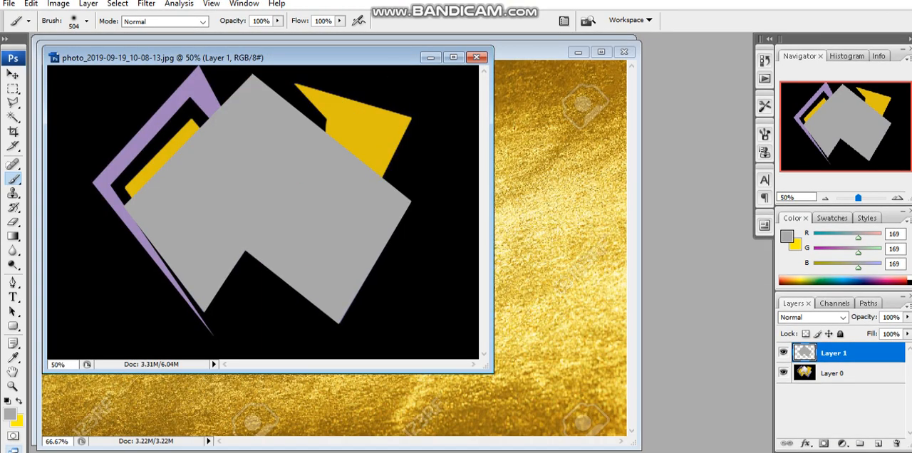
double_click(526, 50)
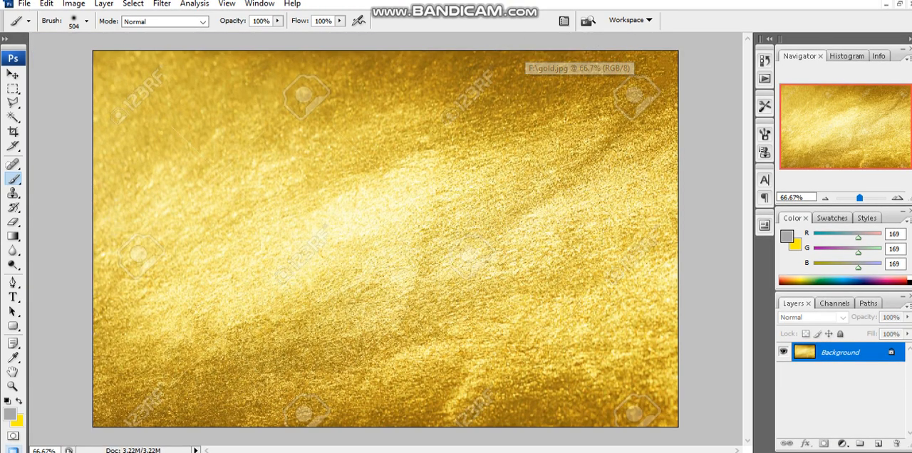
click(900, 4)
drag(492, 52, 526, 101)
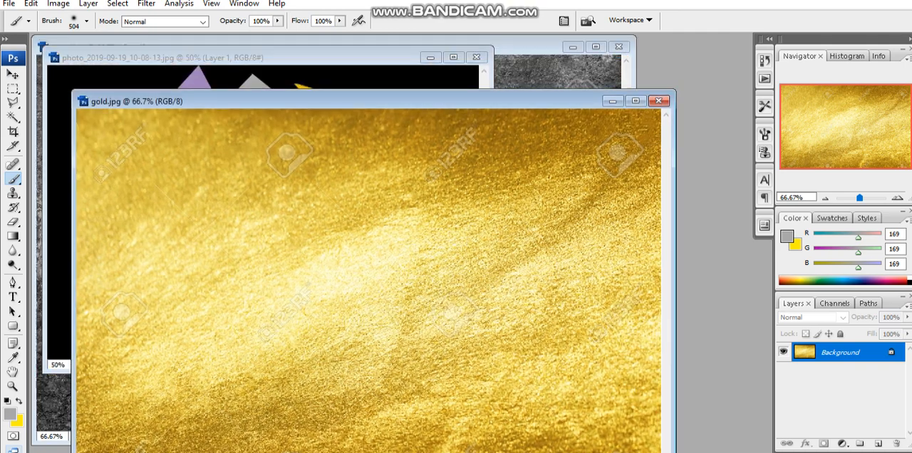
- Select the entire metal.jpg image, minimise its window and maximise the logo document
click(523, 51)
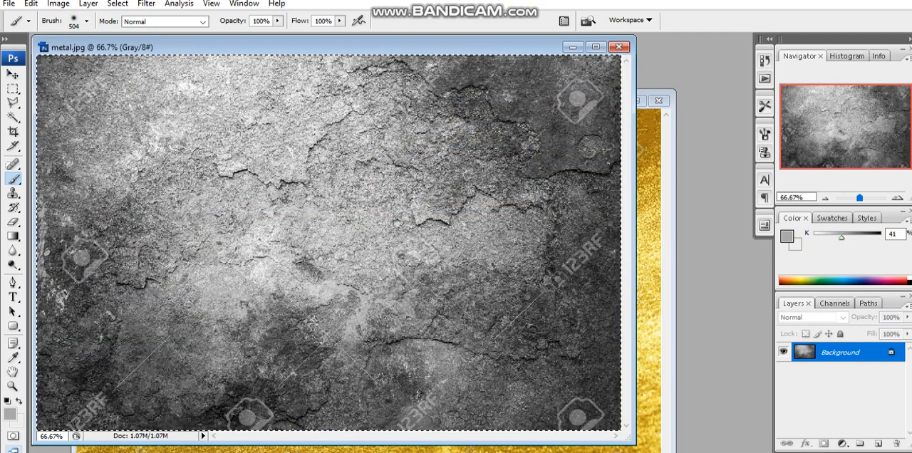
click(573, 47)
click(453, 57)
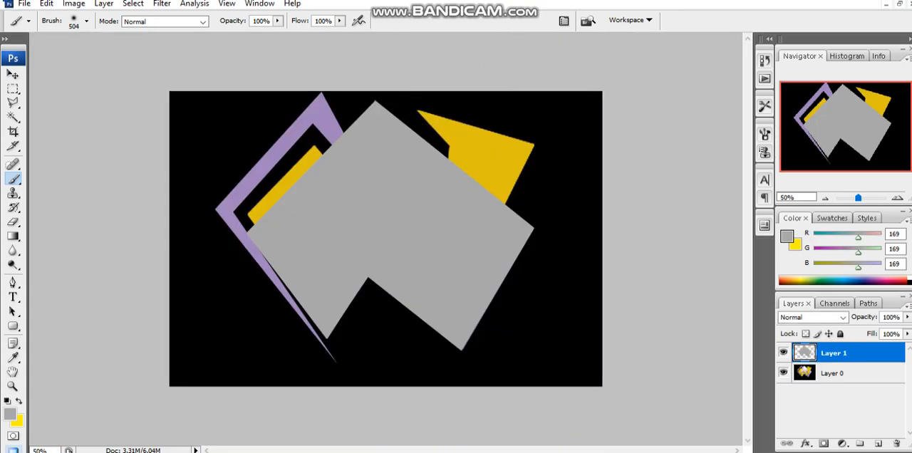
- Paste the metal texture as a new layer and, with it hidden, select the grey shape on Layer 1 with the Magic Wand
key(v)
key(ctrl+v)
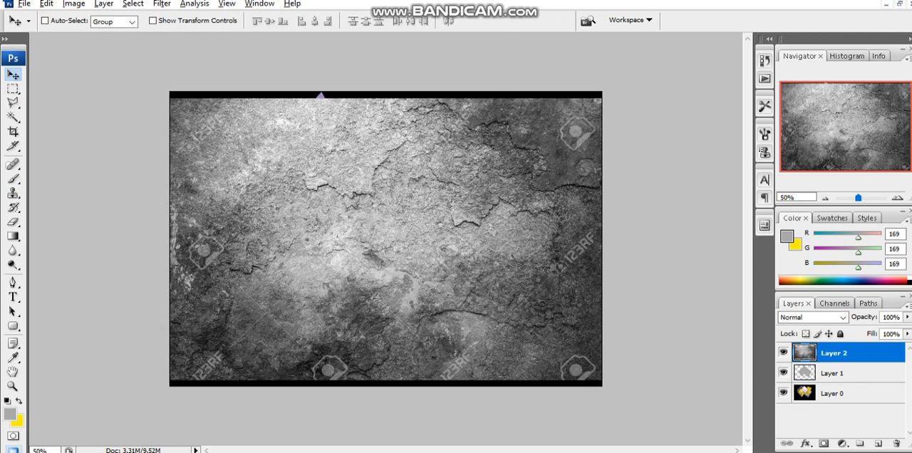
click(834, 373)
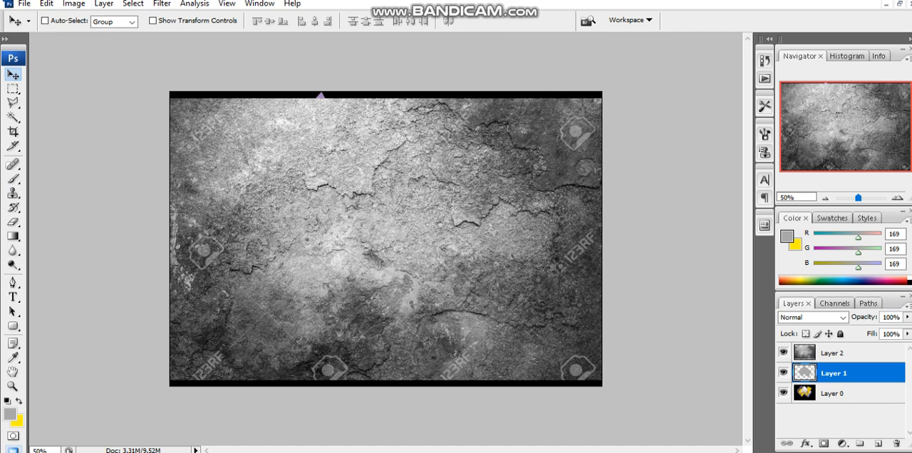
click(784, 353)
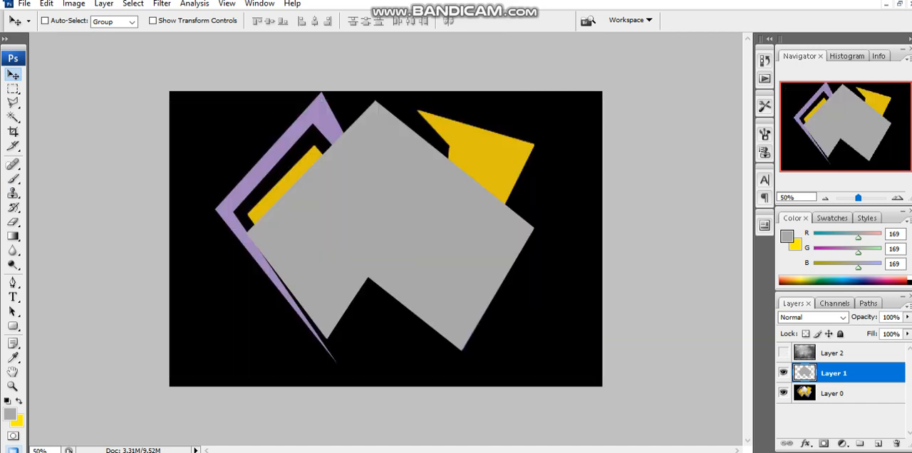
key(w)
click(377, 217)
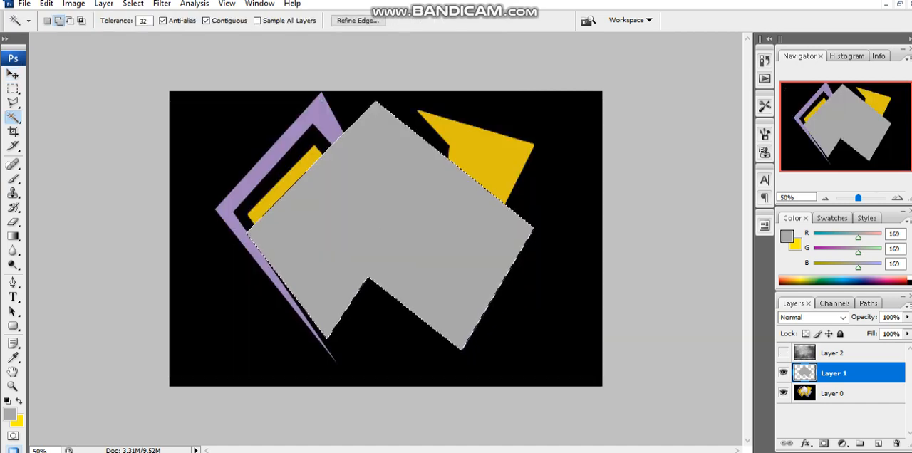
- Show the metal texture layer again and cut the selected shape's area out of it
click(784, 353)
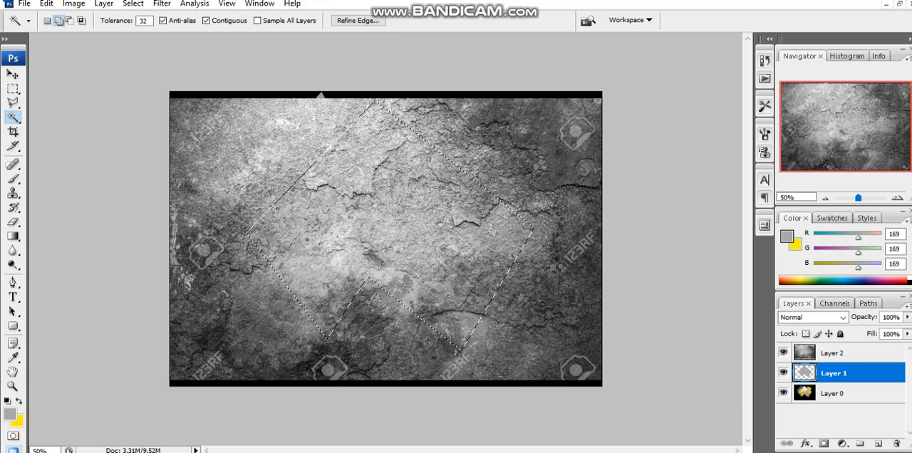
click(834, 354)
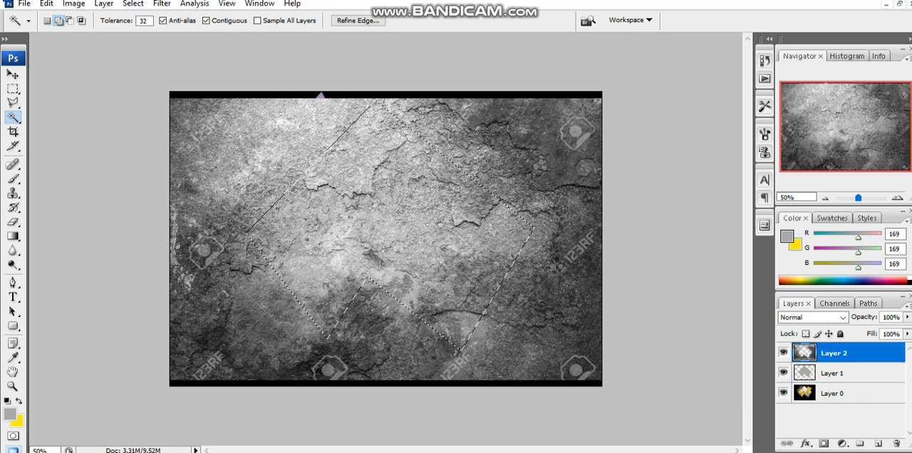
key(Delete)
key(ctrl+z)
key(ctrl+z)
key(ctrl+d)
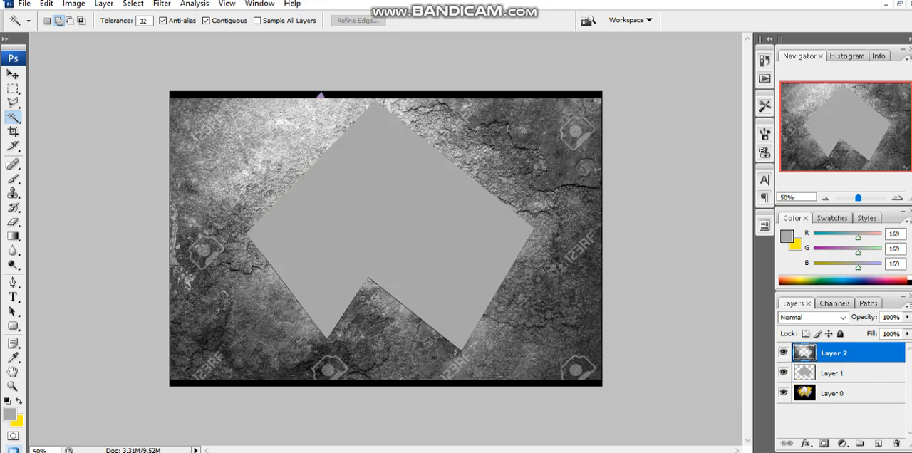
- Delete the leftover metal texture layer with the cut-out hole
key(v)
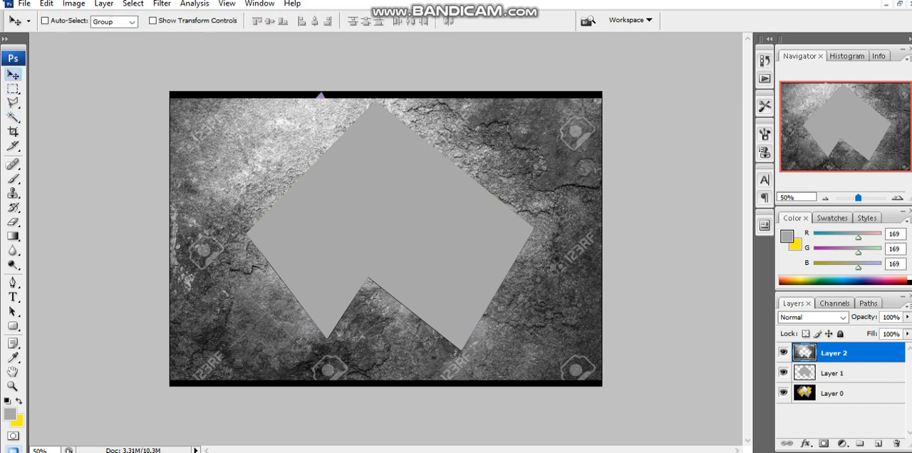
right_click(830, 353)
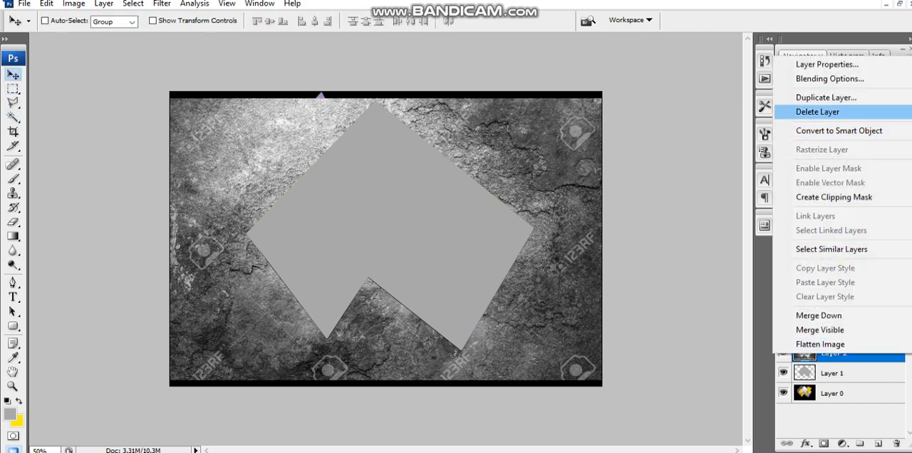
click(820, 114)
click(413, 171)
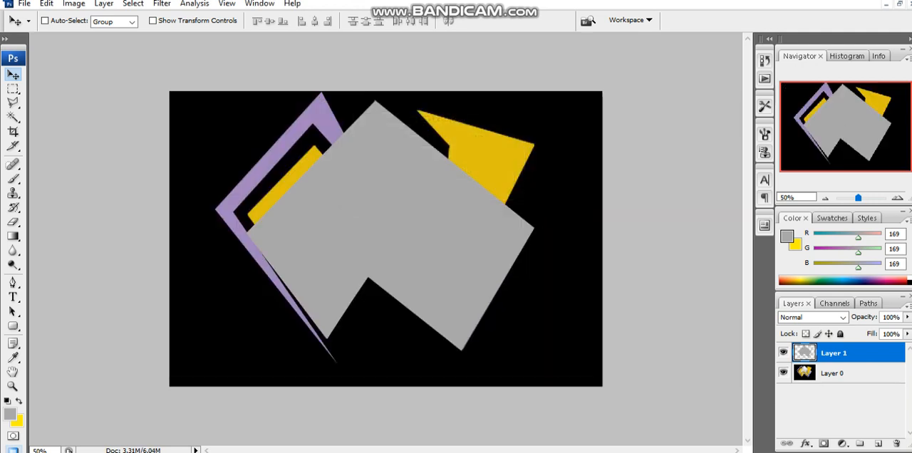
- Paste the cut metal piece aligned over the grey shape and move its layer beneath Layer 0
key(ctrl+v)
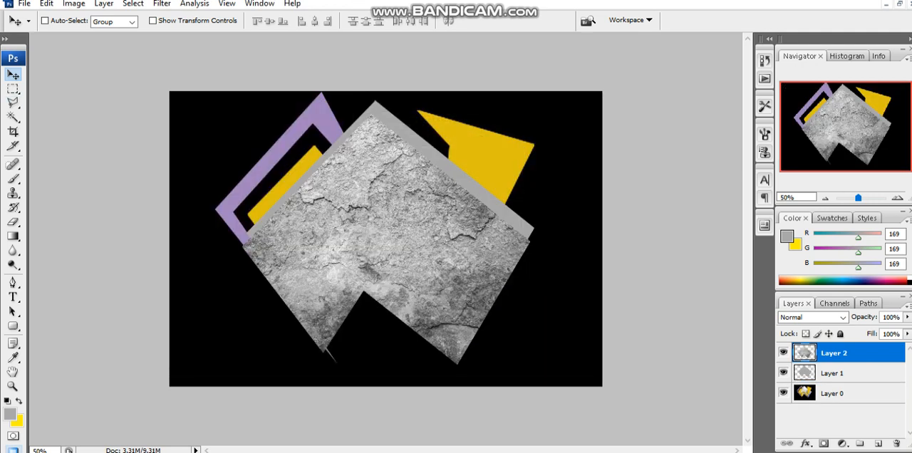
drag(399, 214, 403, 201)
drag(834, 353, 834, 402)
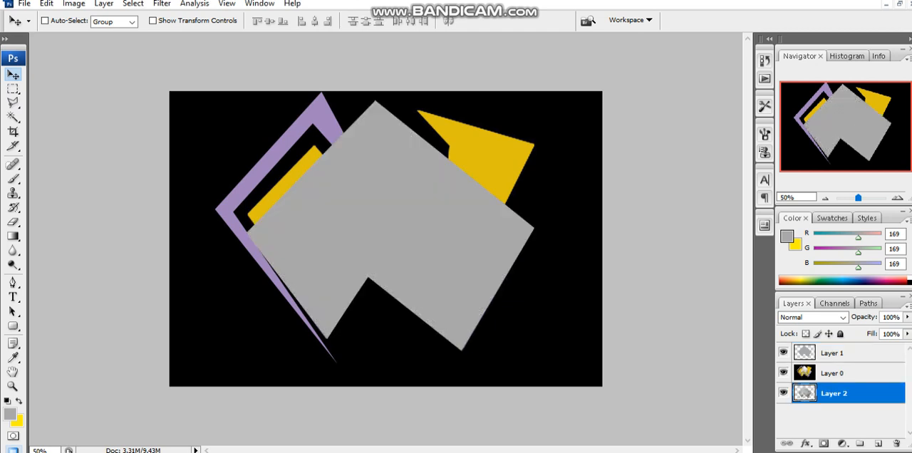
click(833, 373)
click(13, 117)
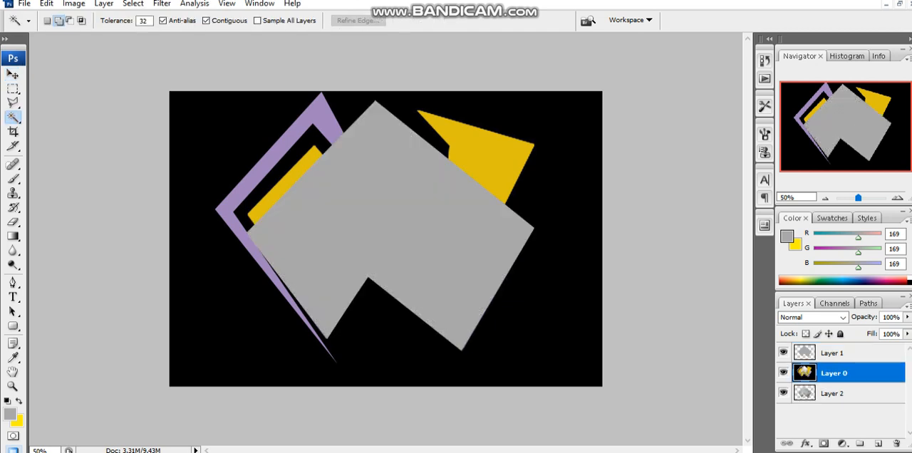
click(404, 217)
click(463, 245)
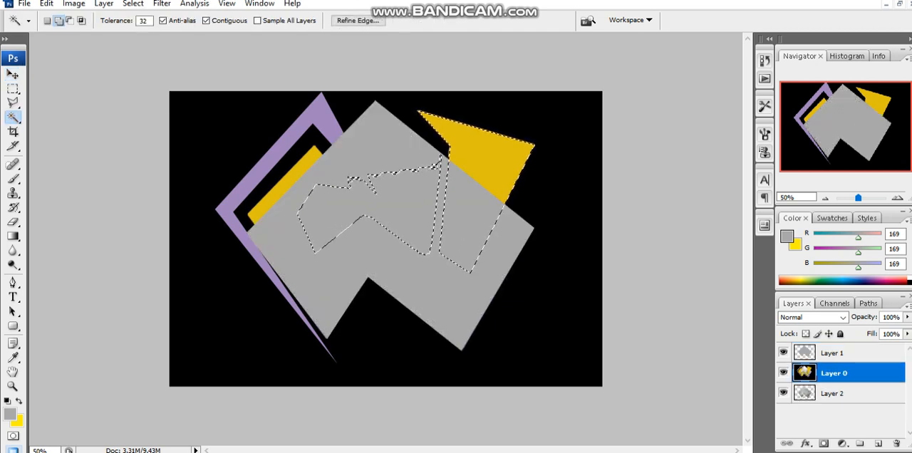
key(ctrl+d)
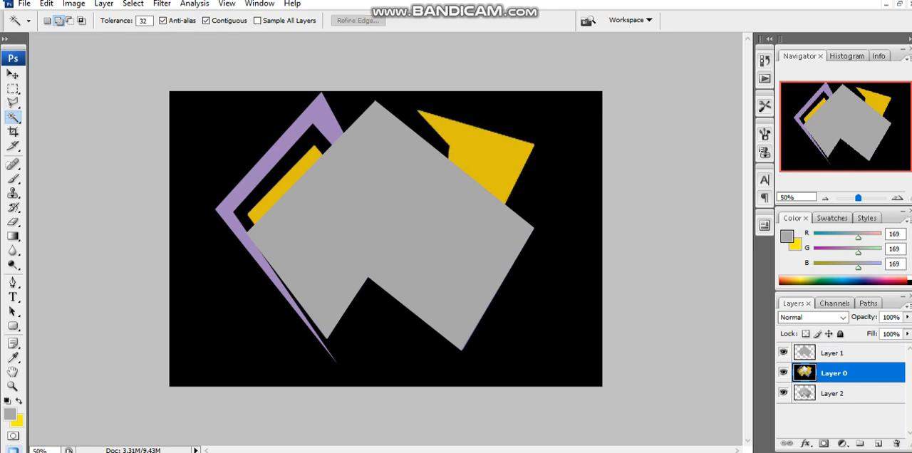
- Delete Layer 1 with the solid grey shape
click(833, 354)
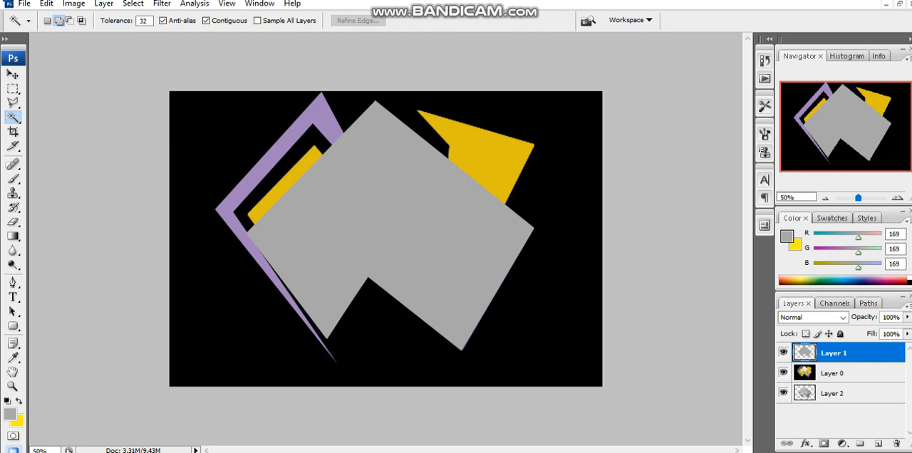
key(v)
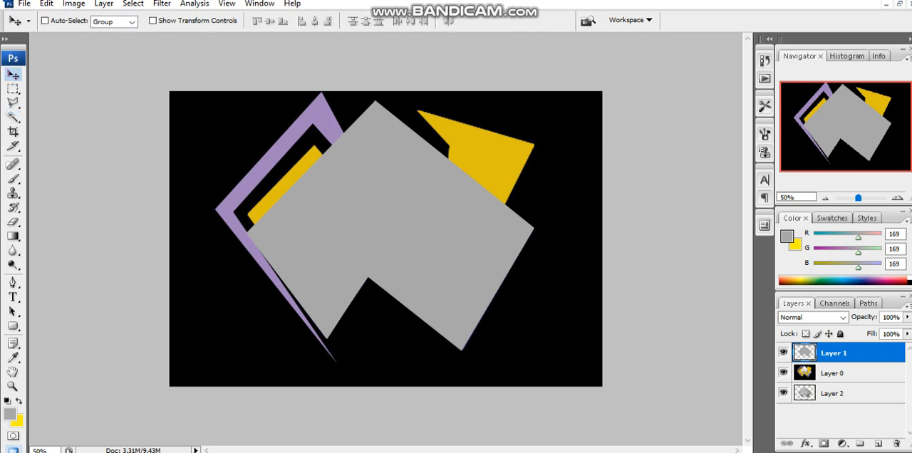
right_click(848, 353)
click(774, 106)
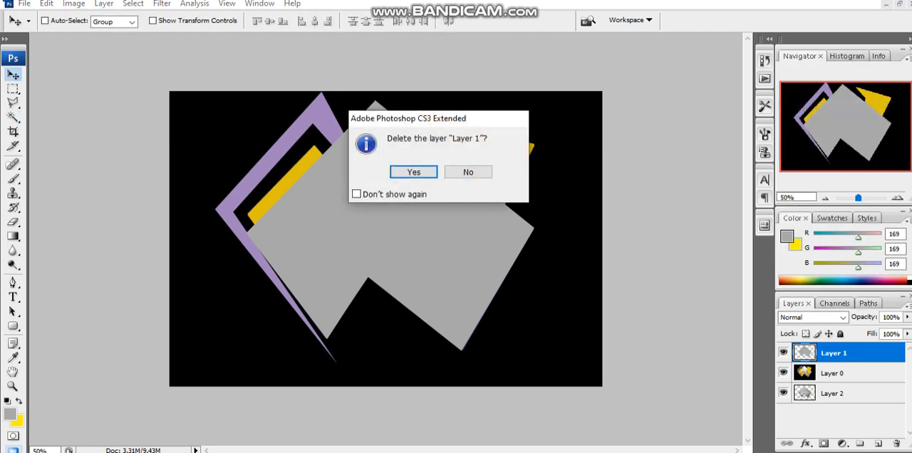
click(414, 171)
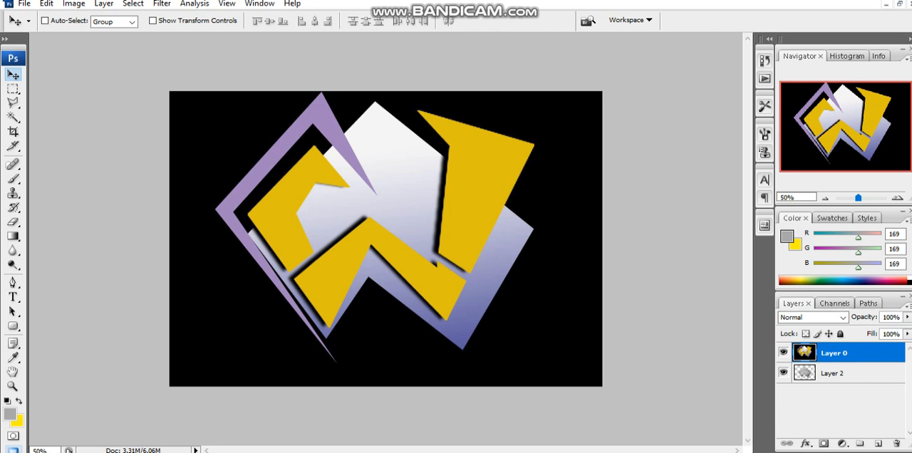
- Select all visible parts of the white-to-blue shape on Layer 0 with the Magic Wand, delete them and deselect
key(w)
click(408, 154)
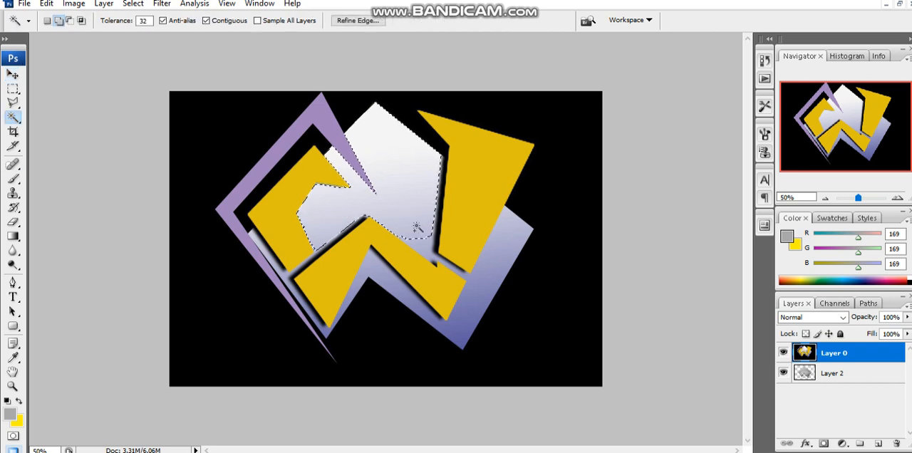
shift+click(503, 240)
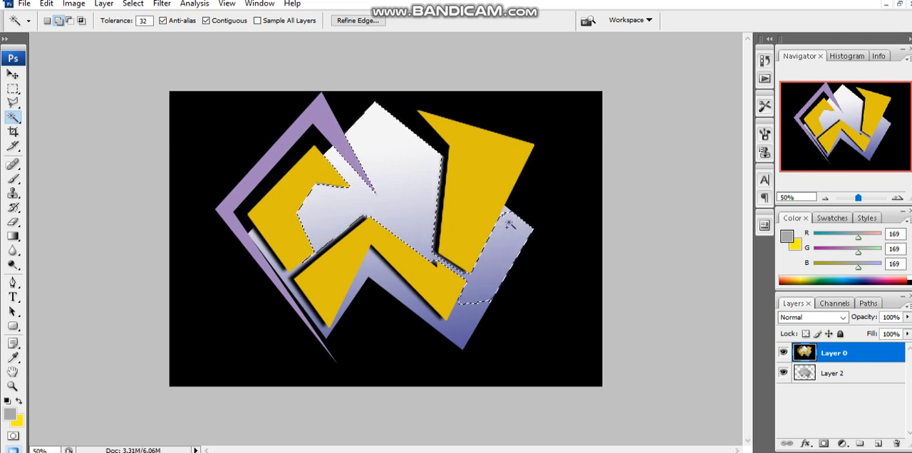
click(459, 331)
click(377, 269)
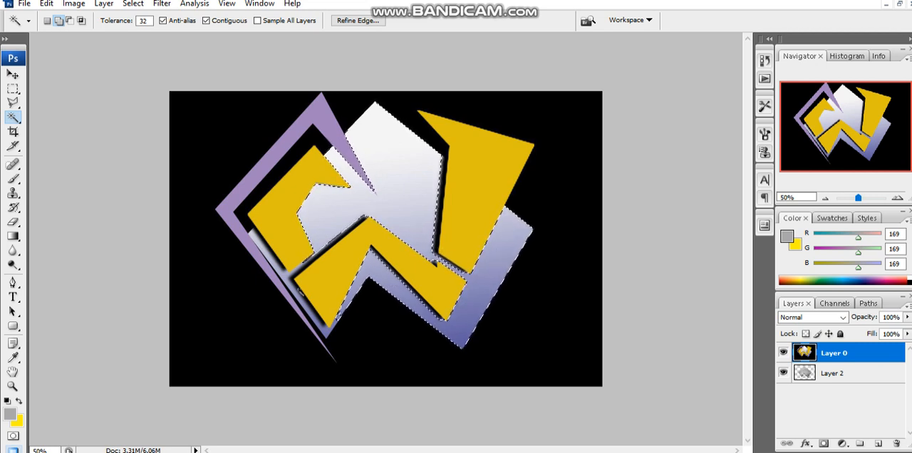
click(289, 280)
click(301, 300)
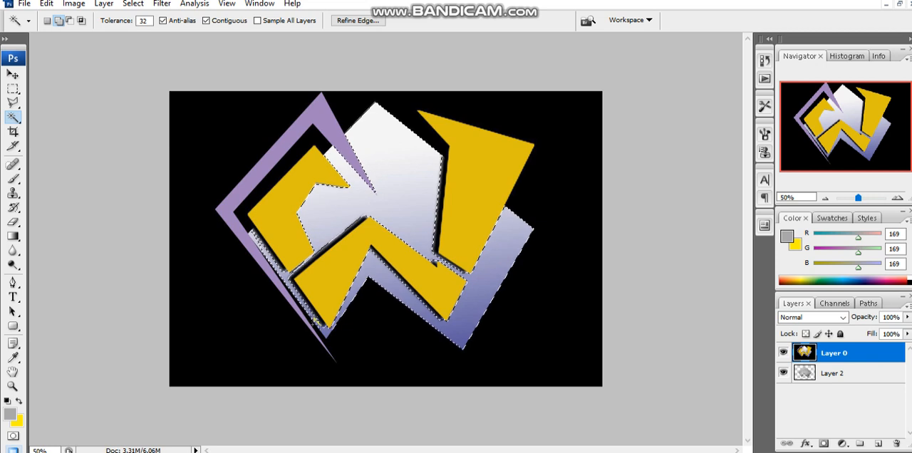
click(326, 331)
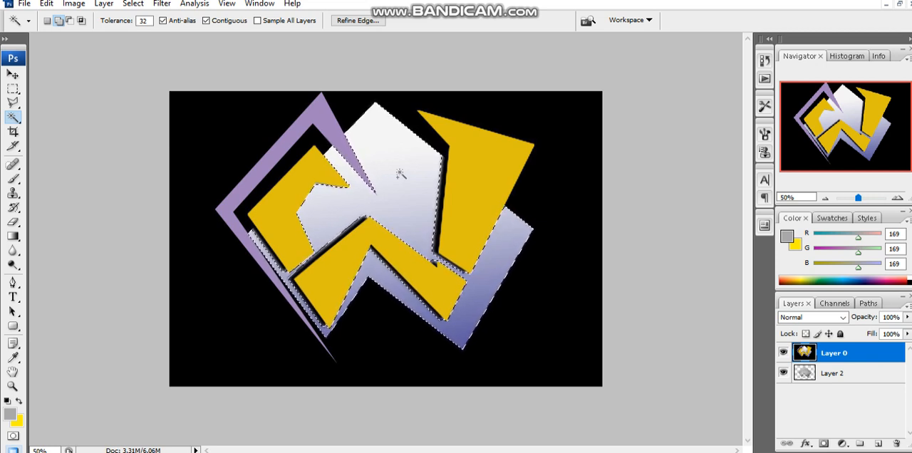
key(Delete)
key(ctrl+d)
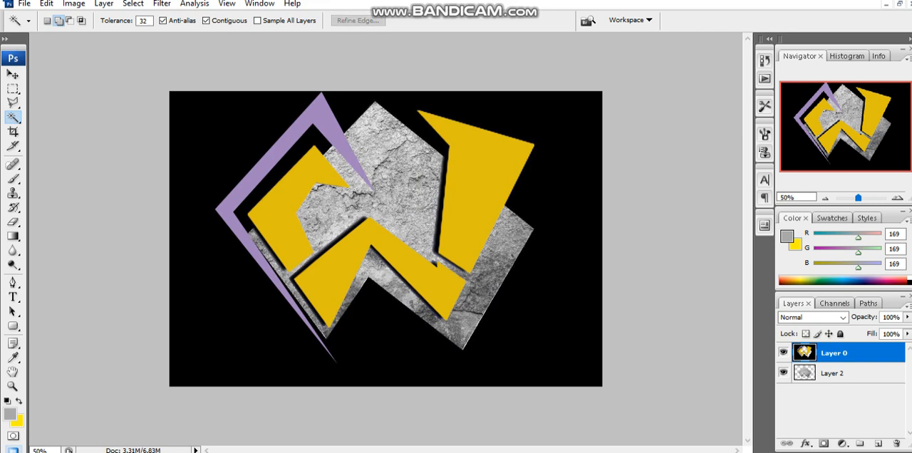
- Copy the entire gold.jpg image, minimise its window and paste the texture as a new layer in the maximised logo document
click(13, 74)
click(899, 4)
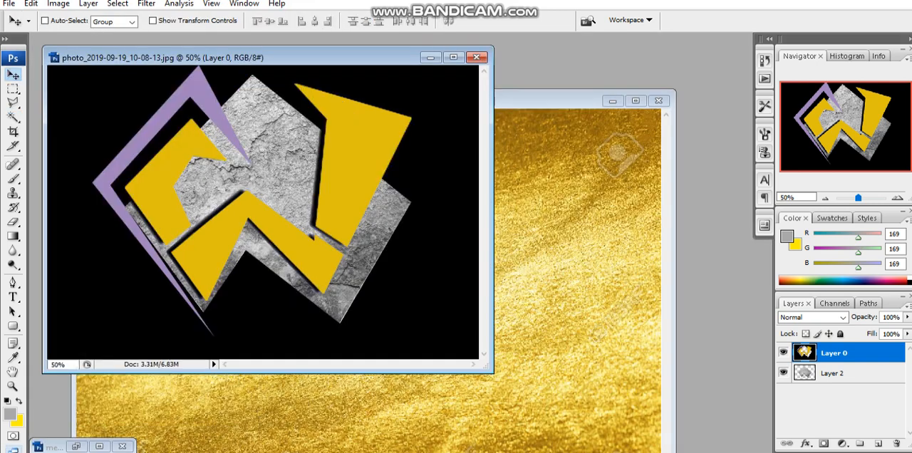
click(571, 214)
key(ctrl+a)
click(613, 101)
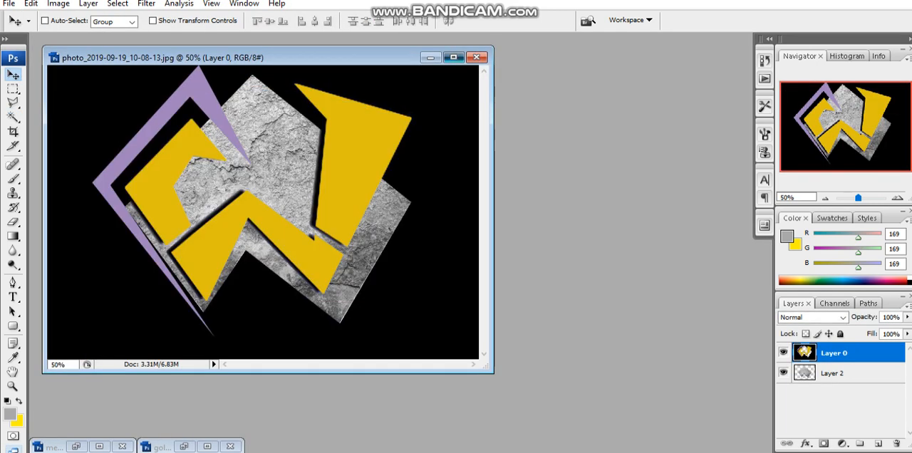
click(454, 57)
key(ctrl+v)
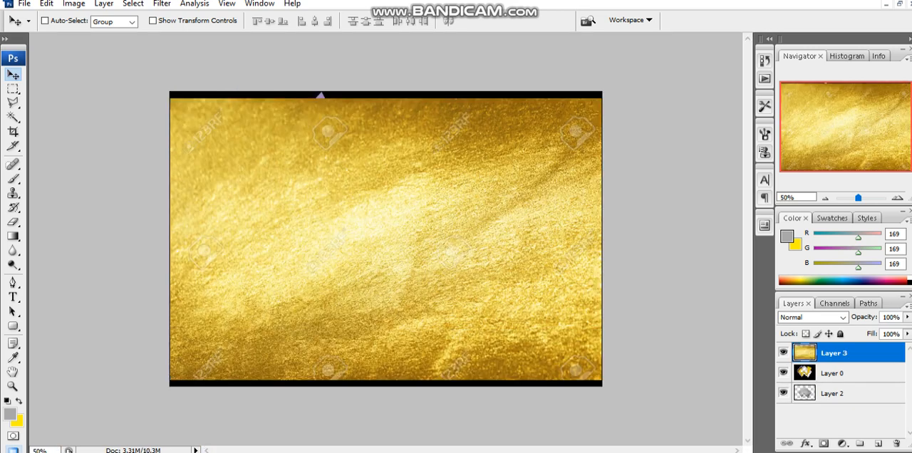
- With the gold layer hidden, select the yellow shapes on Layer 0 with the Magic Wand, and show and activate the gold layer again
click(841, 373)
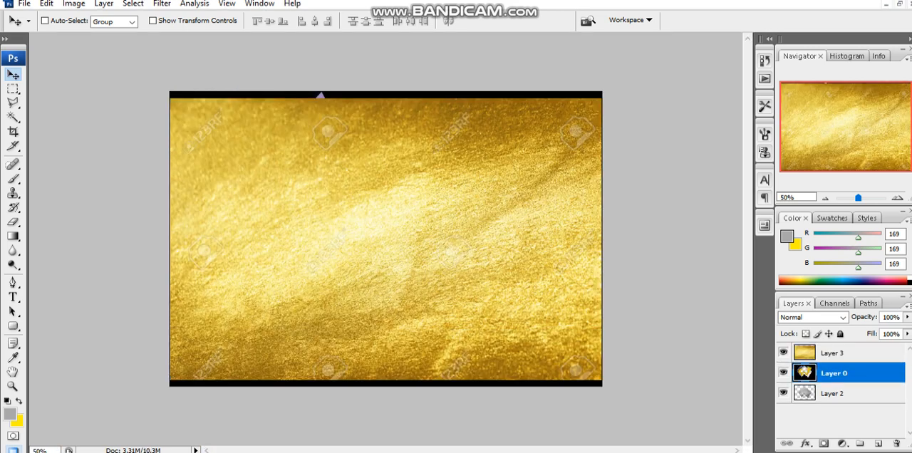
click(783, 353)
click(13, 116)
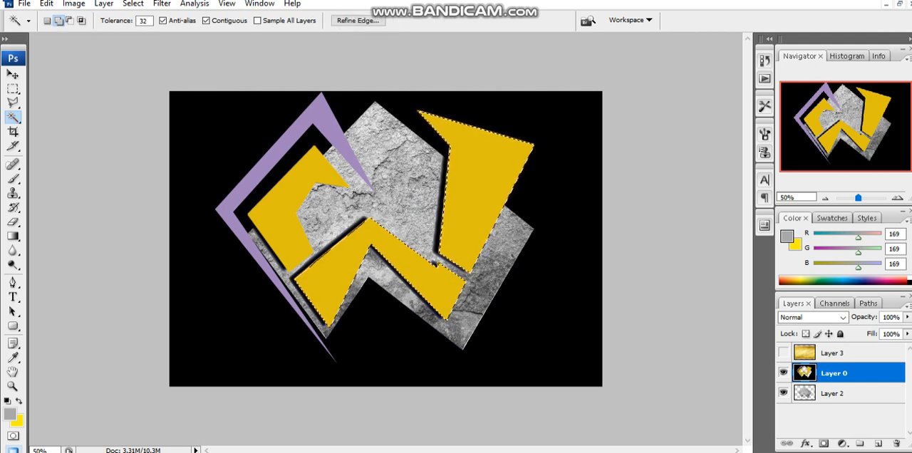
click(278, 219)
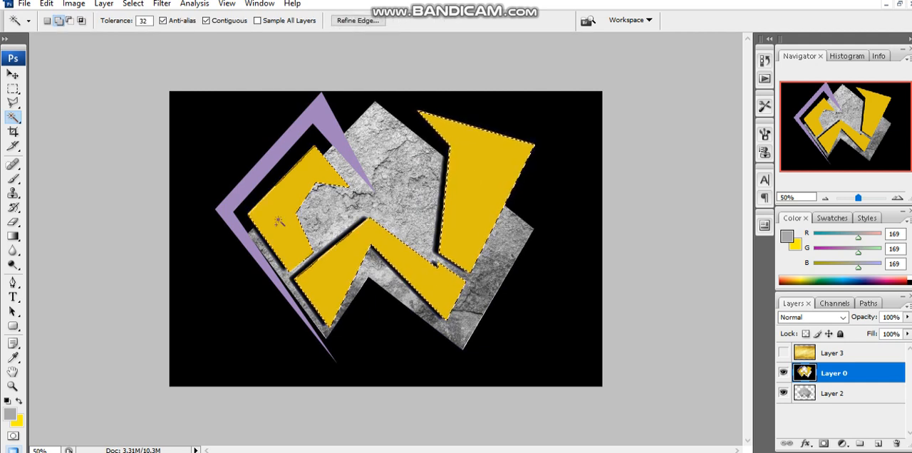
click(13, 75)
click(783, 353)
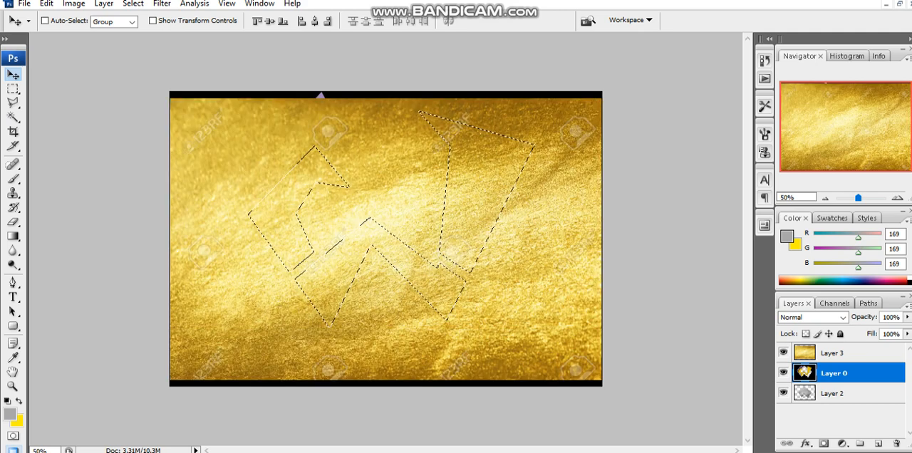
click(832, 353)
- Try to cut the selected shapes out of the gold layer, and undo the cut
key(ctrl+x)
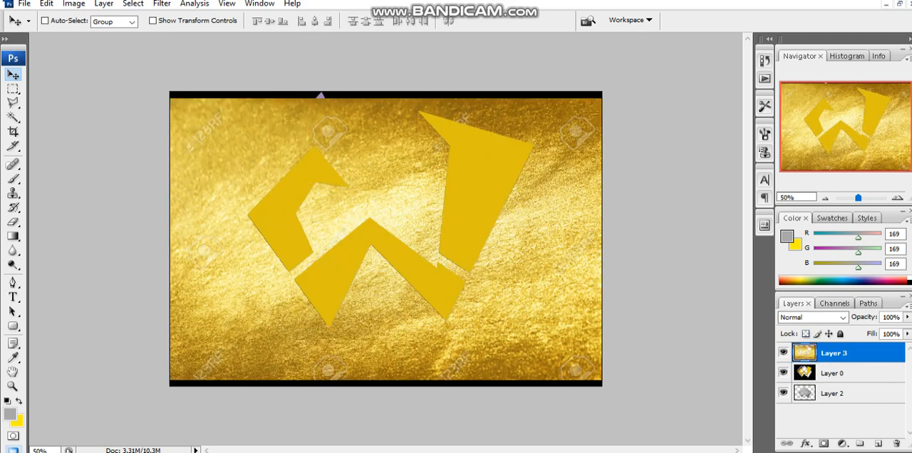
key(ctrl+z)
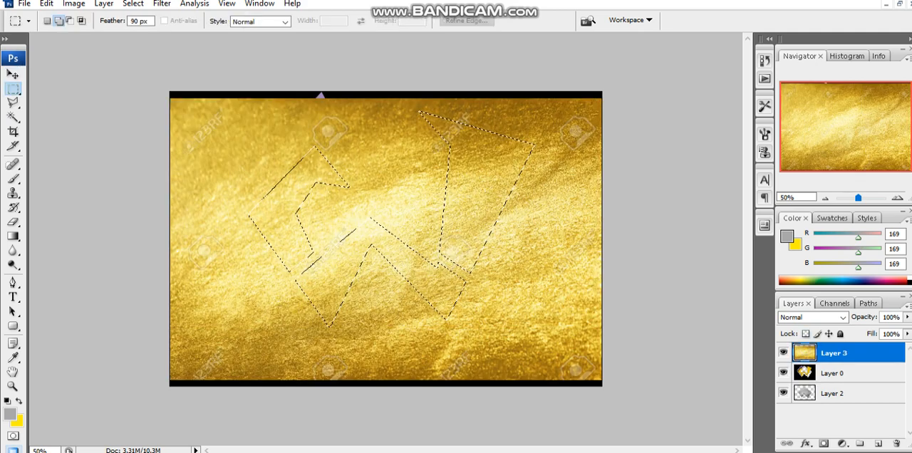
right_click(290, 200)
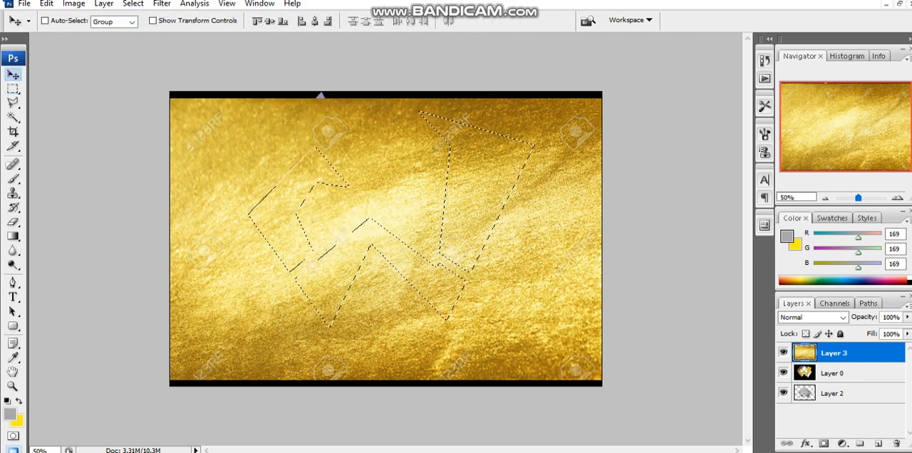
- Cut the selected shapes out of the gold layer, paste them onto a new layer and hide the full gold layer
key(ctrl+x)
key(ctrl+v)
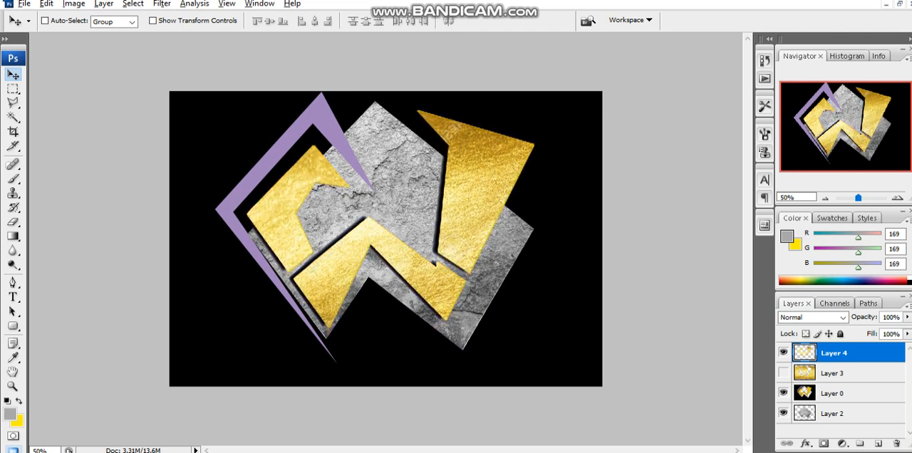
- Select the purple angular outline on Layer 0 with the Magic Wand
click(834, 393)
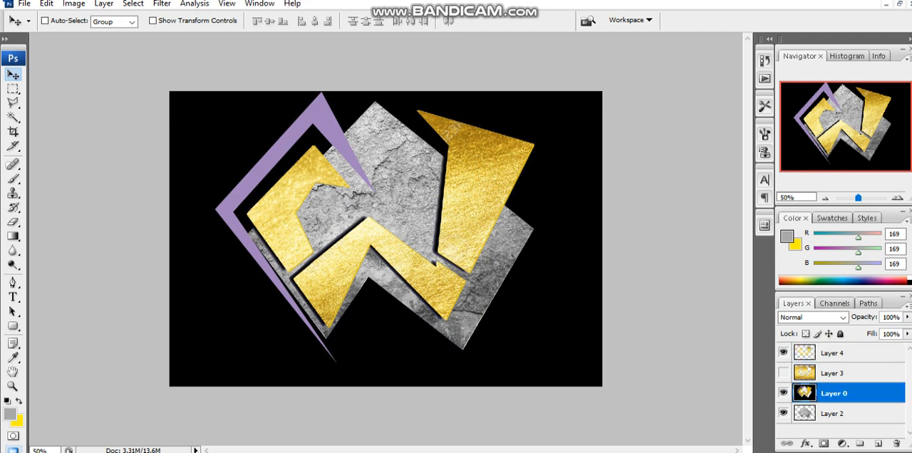
click(832, 414)
click(834, 393)
click(12, 103)
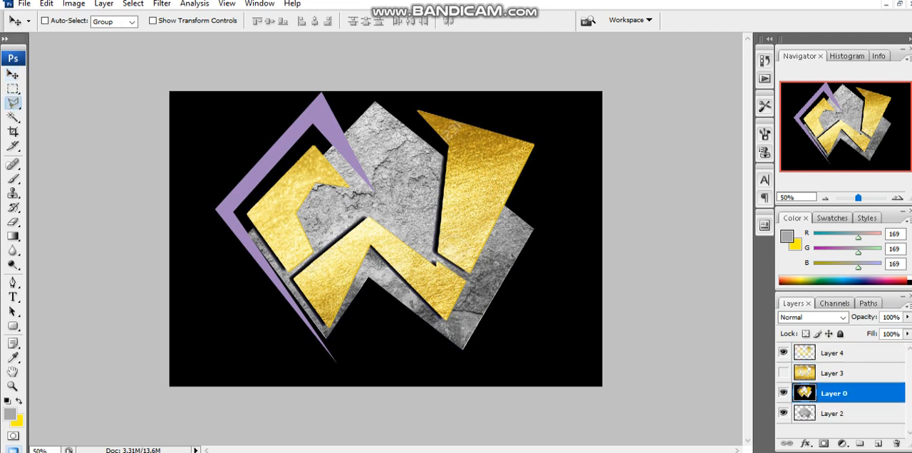
click(13, 117)
click(325, 127)
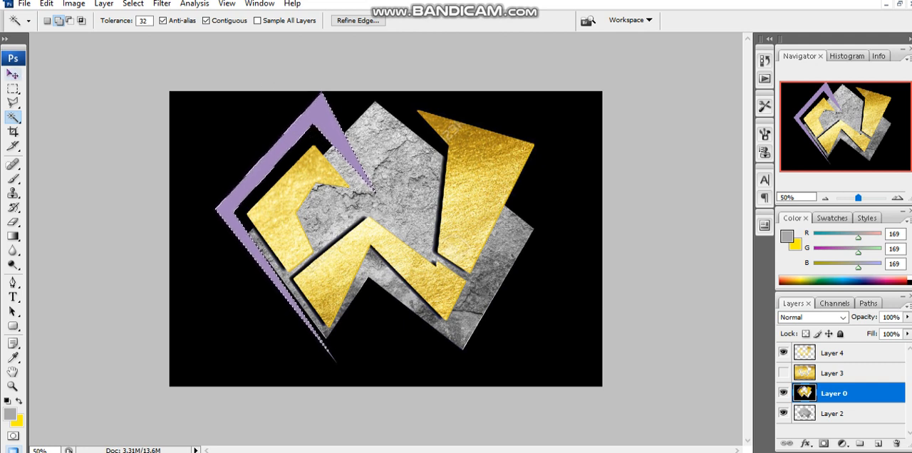
- Paint the selected purple outline white (#ffffff) with the Brush
key(b)
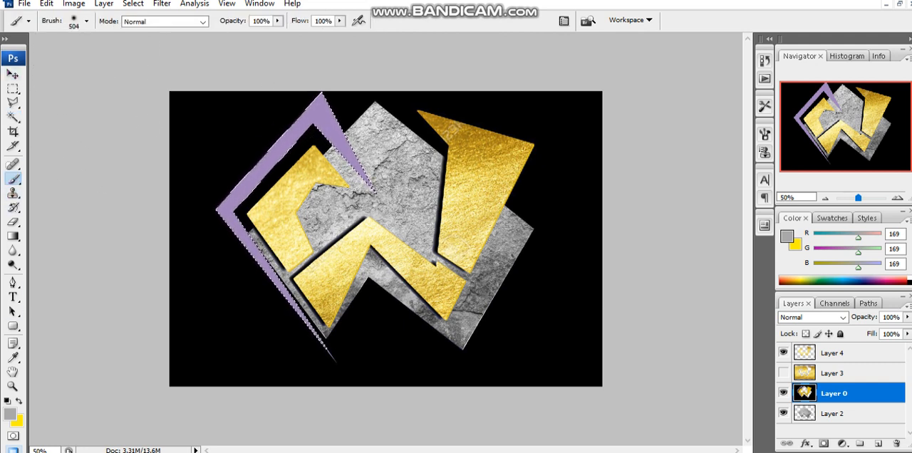
click(10, 414)
click(537, 207)
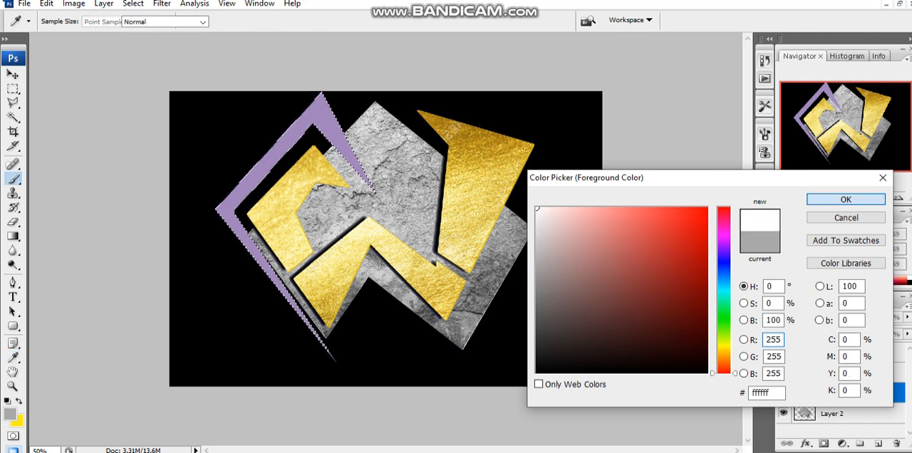
click(846, 201)
mouse_move(333, 137)
mouse_down()
mouse_move(261, 244)
mouse_move(317, 335)
mouse_up()
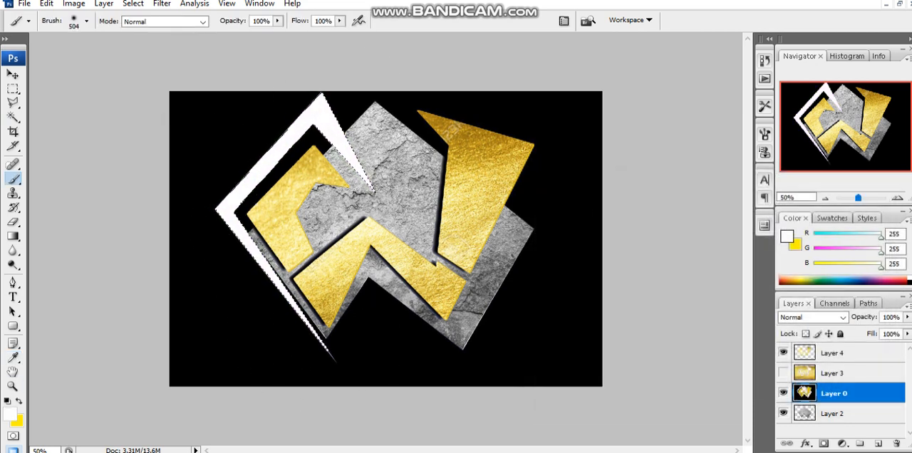
- Sample light grey from the metal texture and shade the selected outline's edges, reducing the brush size to 193
alt+click(395, 189)
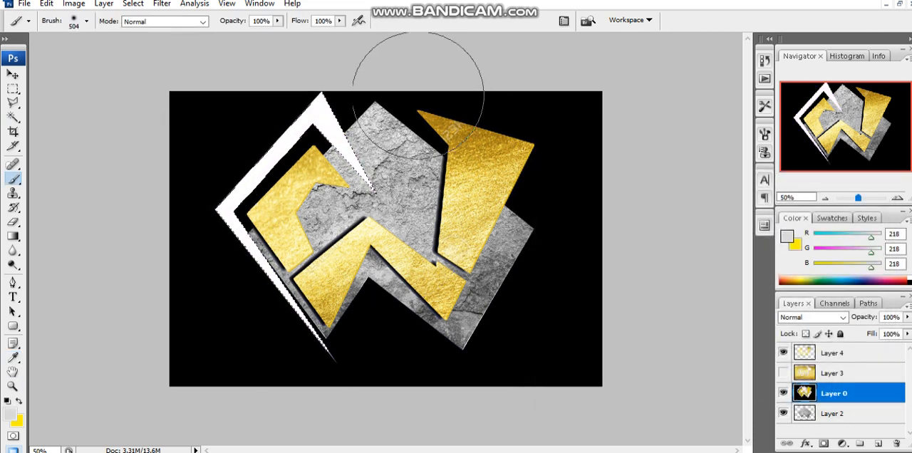
mouse_move(417, 88)
mouse_down()
mouse_move(425, 91)
mouse_move(418, 101)
mouse_up()
mouse_move(196, 38)
mouse_down()
mouse_move(186, 139)
mouse_move(237, 44)
mouse_up()
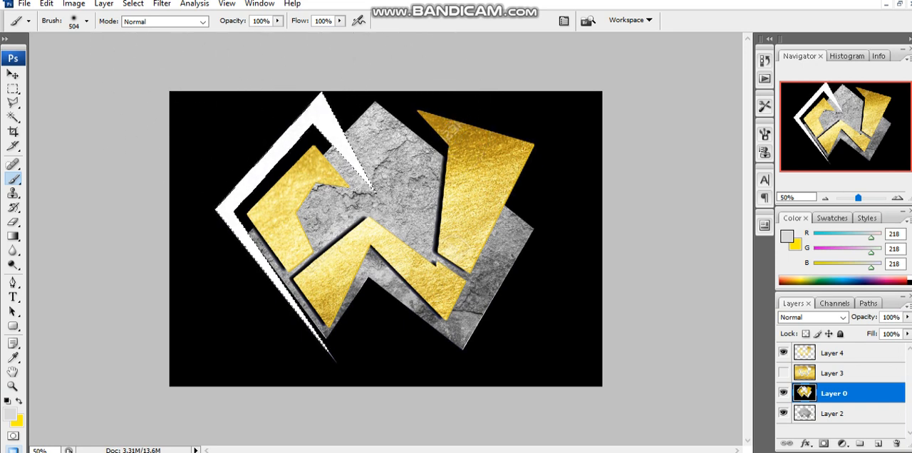
click(86, 22)
drag(132, 57, 111, 57)
click(307, 68)
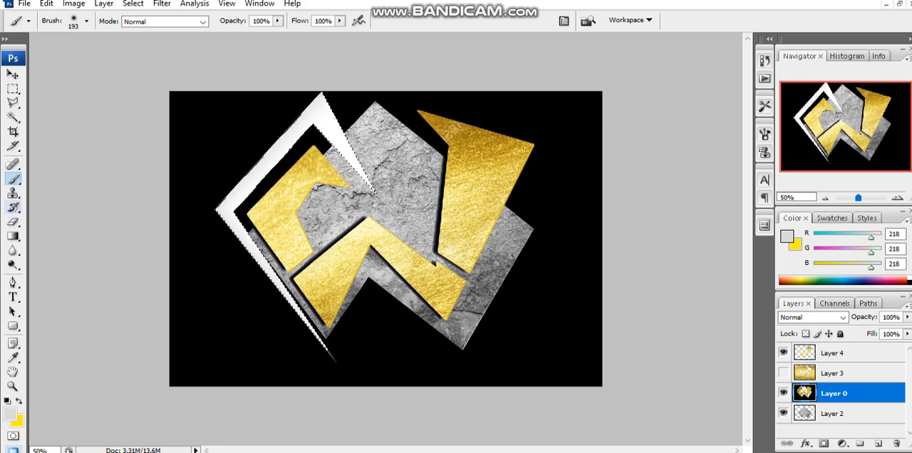
- Set the foreground colour to dark red #b90000, paint over the entire selected outline and deselect it
click(10, 415)
drag(633, 249, 708, 208)
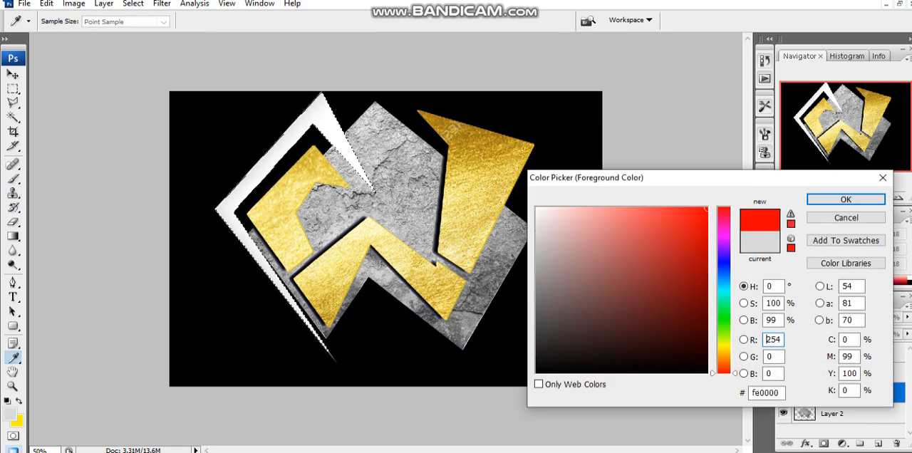
click(723, 236)
click(699, 247)
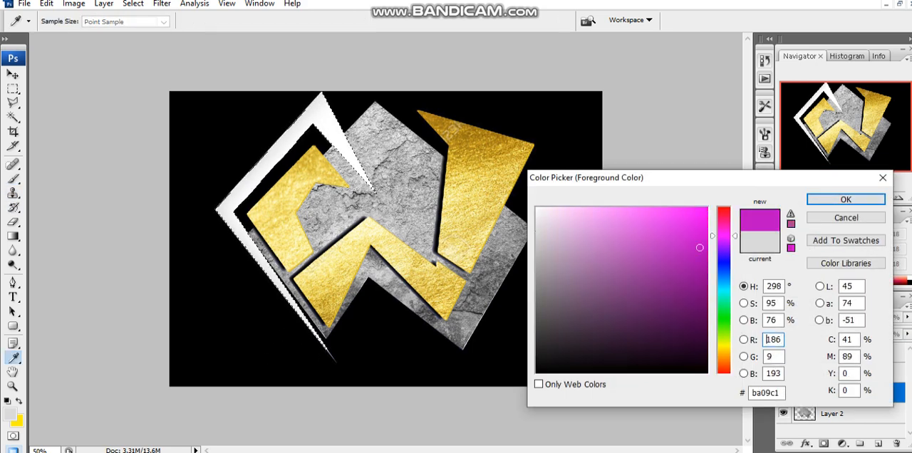
click(723, 208)
click(707, 253)
click(846, 199)
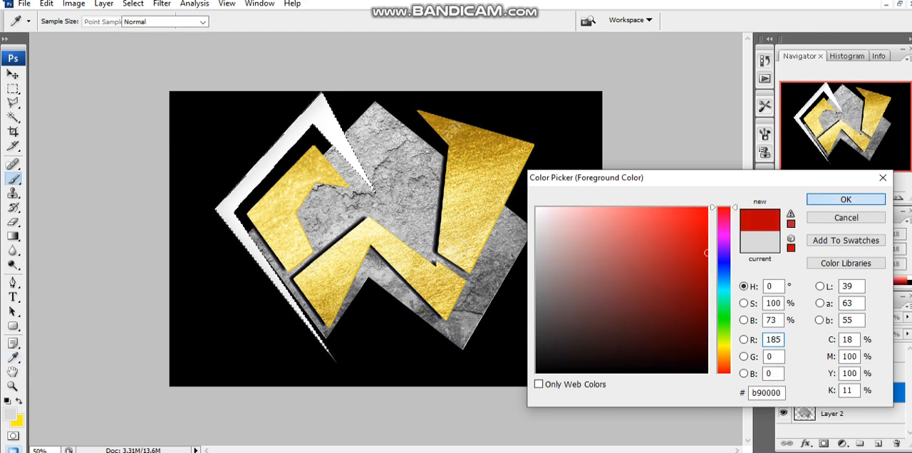
mouse_move(349, 135)
mouse_down()
mouse_move(264, 250)
mouse_move(346, 107)
mouse_move(274, 274)
mouse_move(349, 96)
mouse_move(299, 270)
mouse_up()
key(ctrl+d)
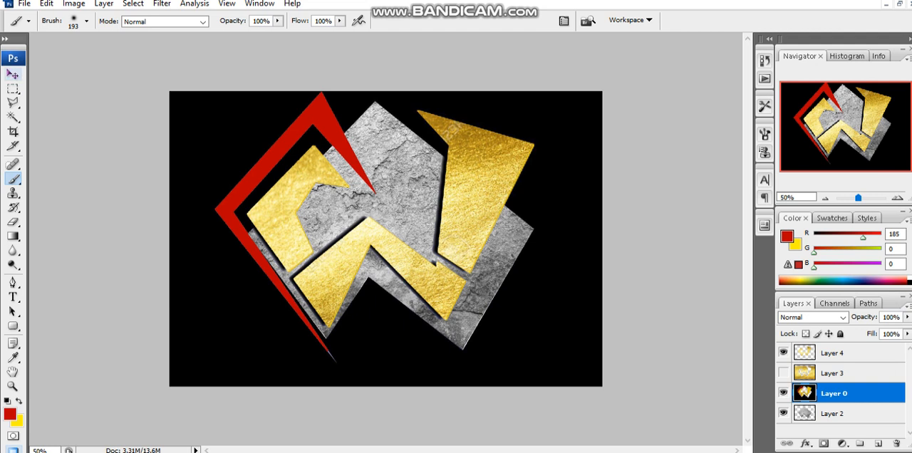
click(14, 75)
scroll(385, 238, down, 3)
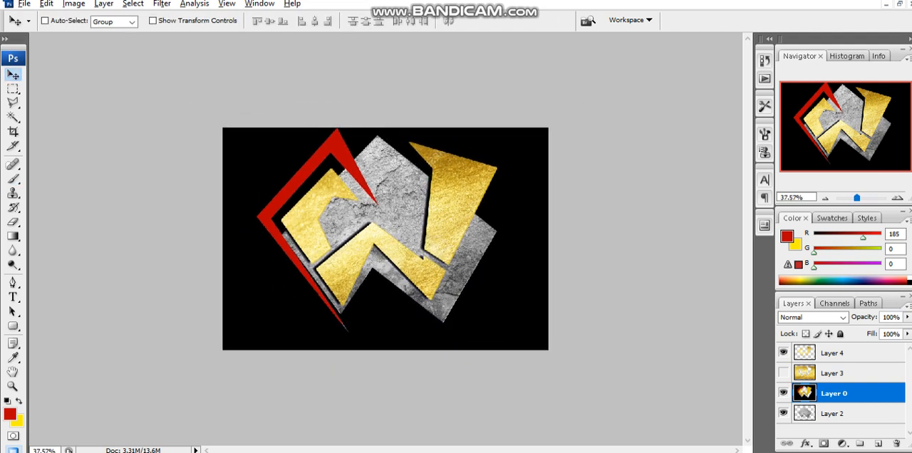
scroll(385, 239, up, 1)
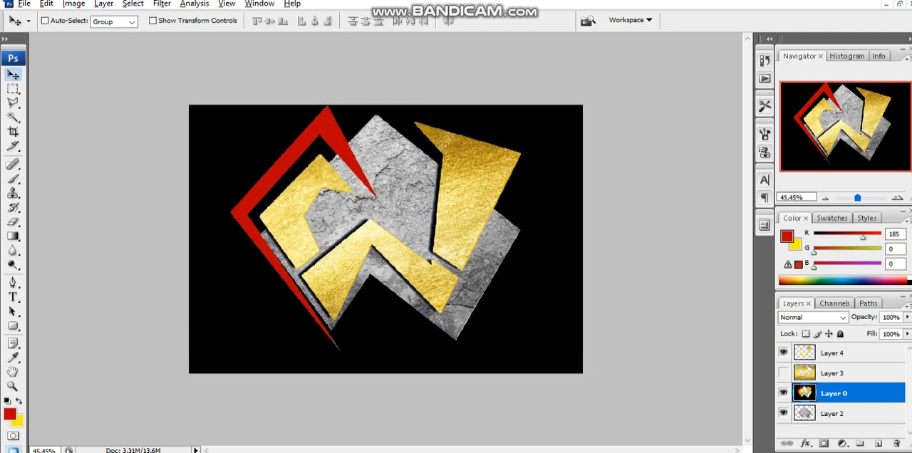
scroll(386, 239, down, 1)
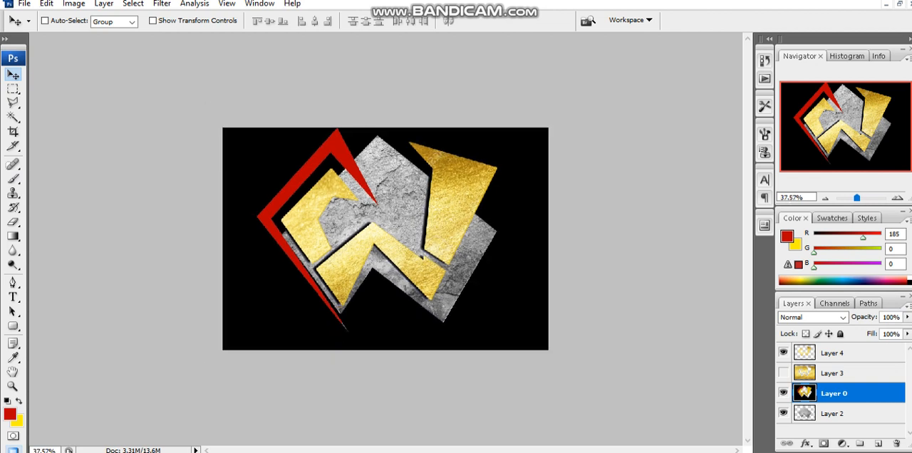
click(833, 414)
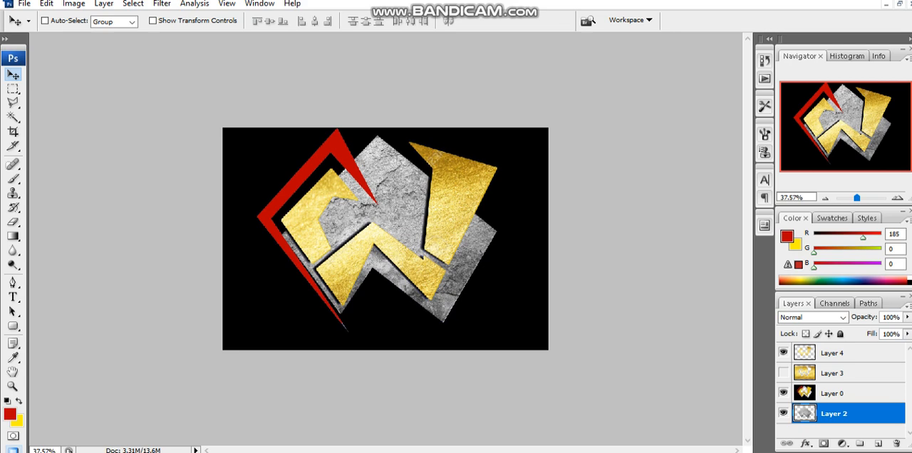
- Save the layered logo as celar in Photoshop PSD format on drive F: with maximised compatibility
click(24, 4)
click(71, 165)
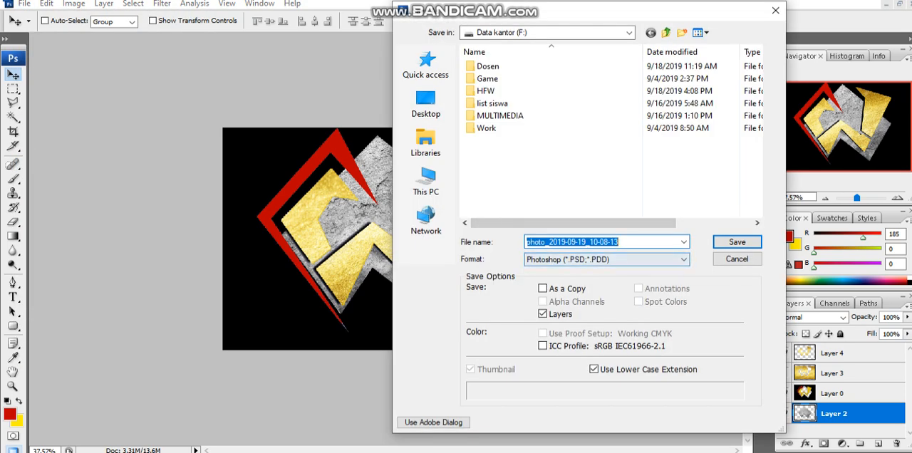
text(celar)
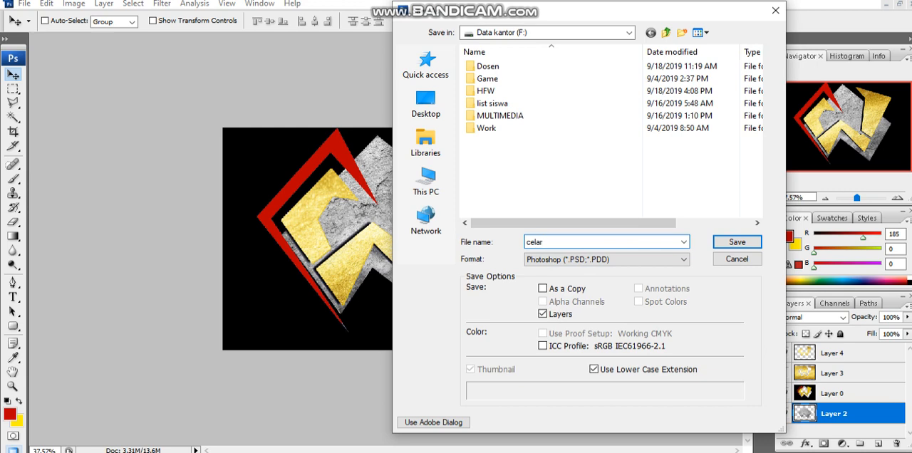
click(606, 259)
click(606, 271)
click(738, 242)
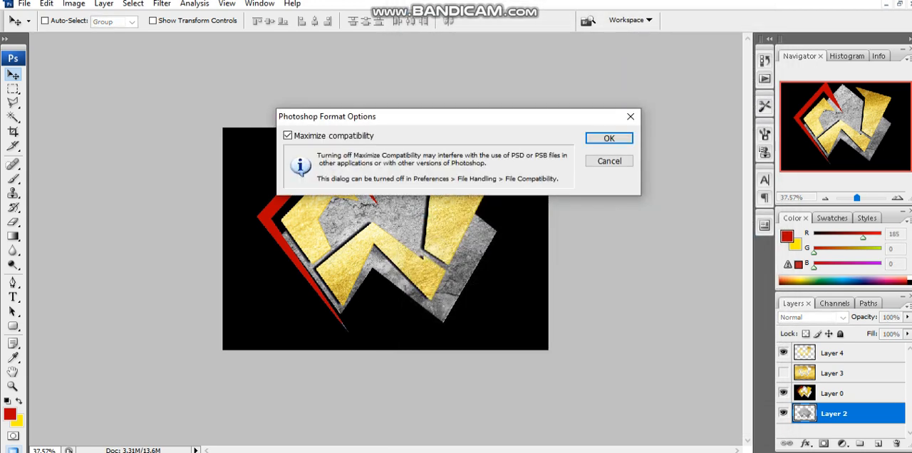
click(609, 138)
- Save a PNG version of the logo as celar copy.png on drive F:, accepting the PNG options
key(ctrl+shift+s)
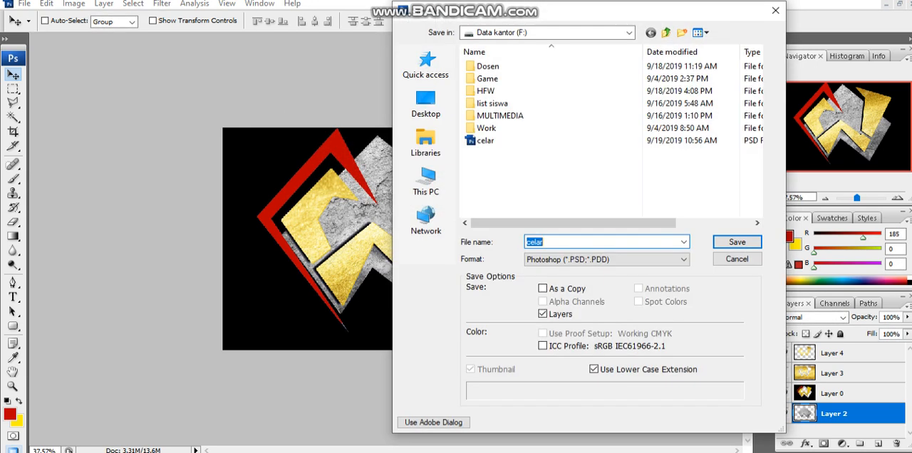
click(607, 259)
click(606, 391)
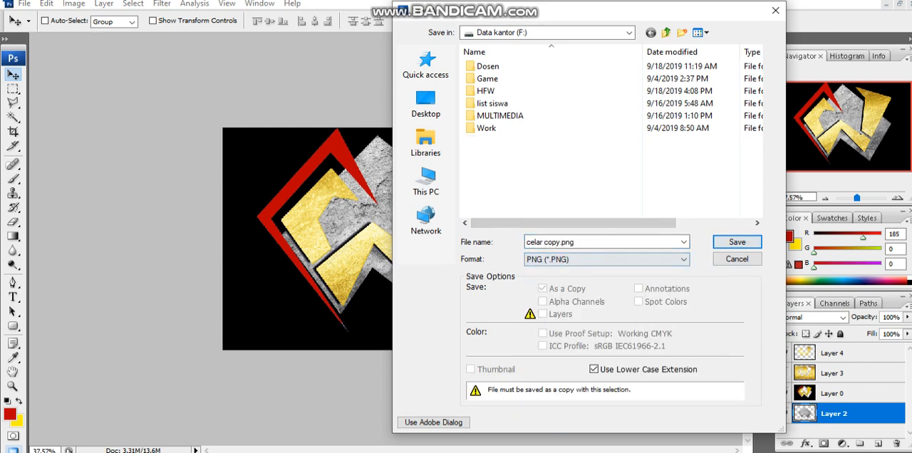
click(738, 242)
click(501, 214)
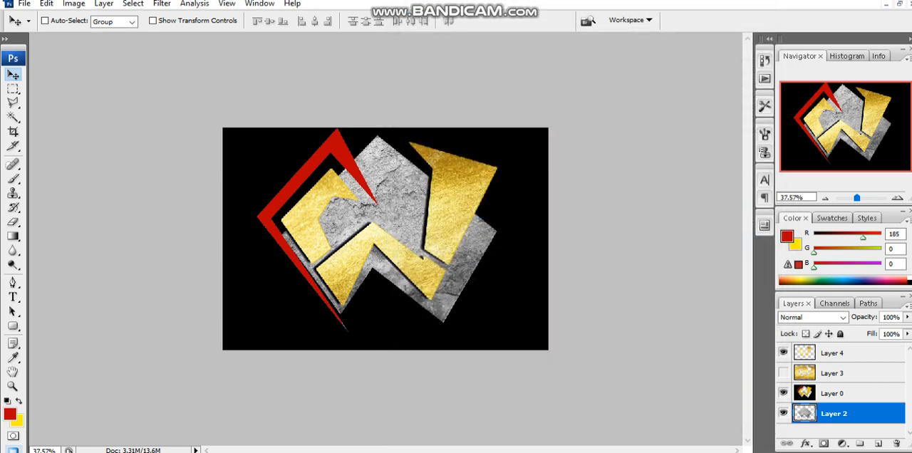
click(24, 4)
click(37, 29)
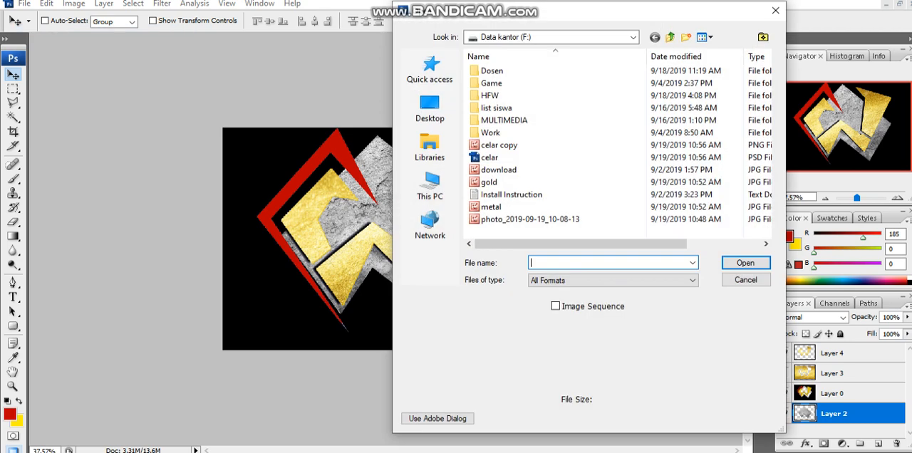
click(775, 10)
- Create a new document with a transparent background, keeping the 849-pixel width and setting the height to 300 pixels
click(24, 4)
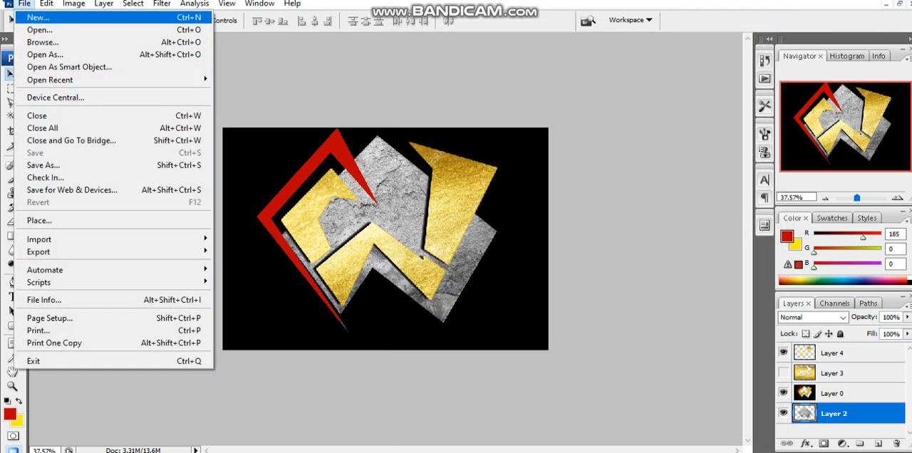
click(37, 16)
drag(405, 152, 387, 152)
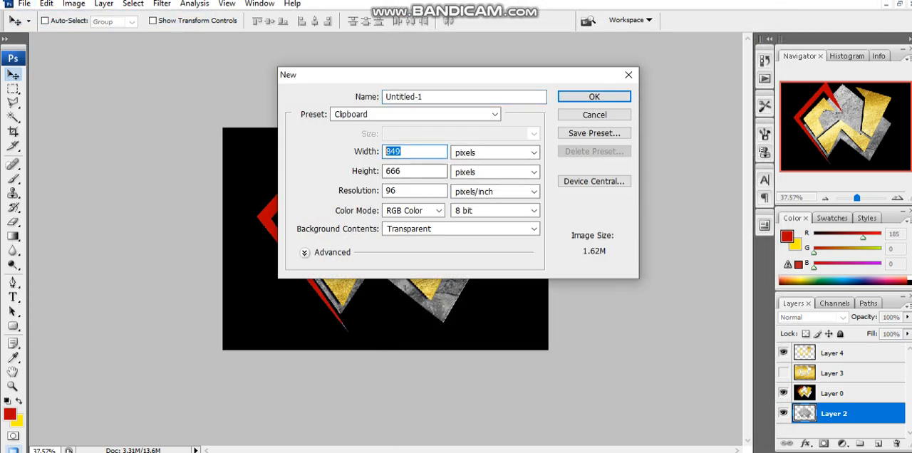
click(403, 171)
text(300)
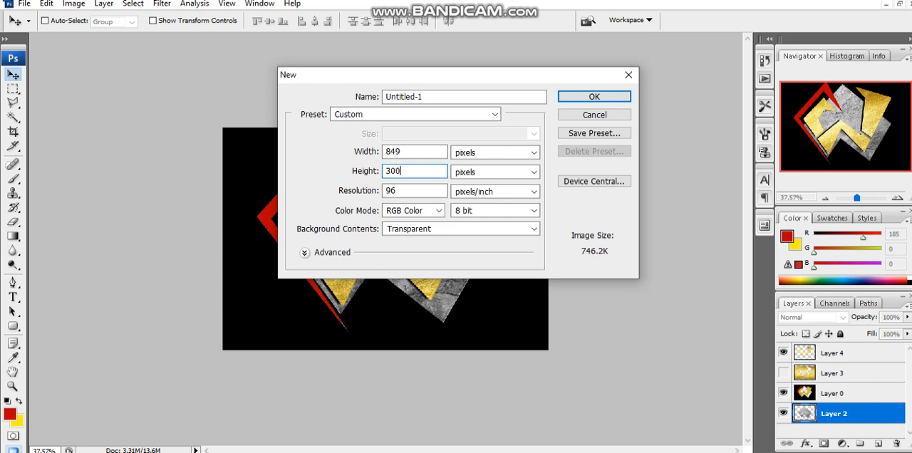
key(Return)
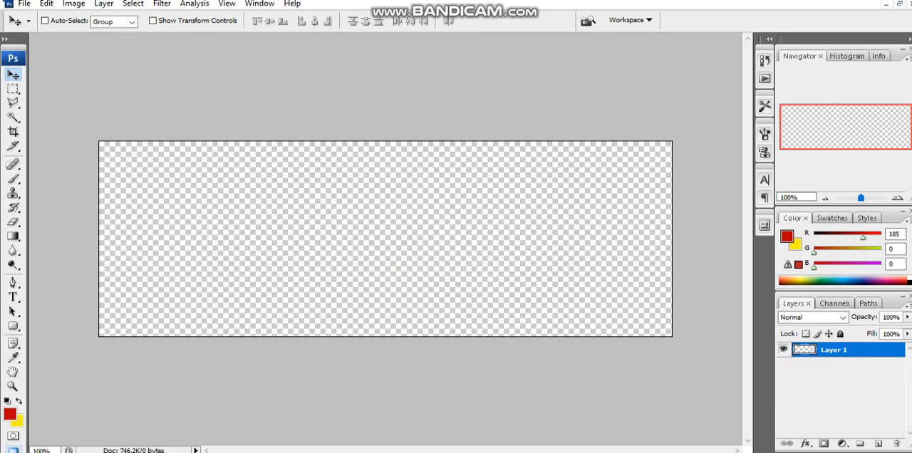
- Switch to File Explorer, pick the exported celar copy image on drive F: and bring it into Photoshop
key(alt+Tab)
click(207, 379)
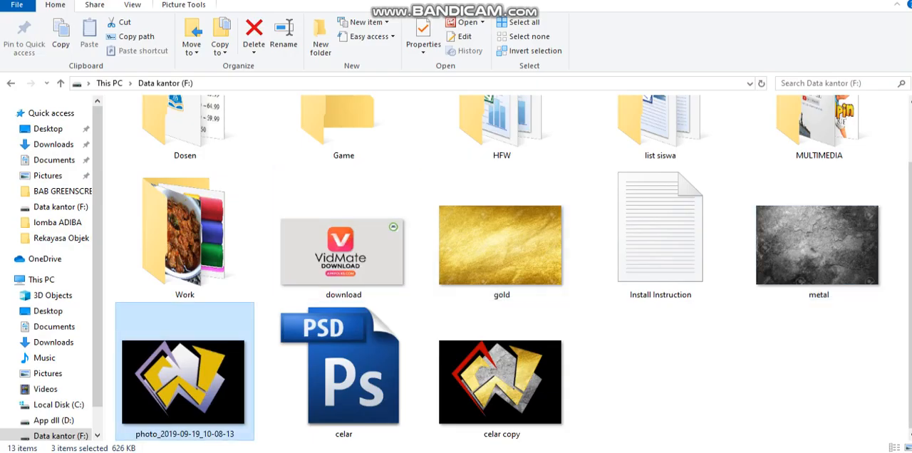
click(502, 381)
key(alt+Tab)
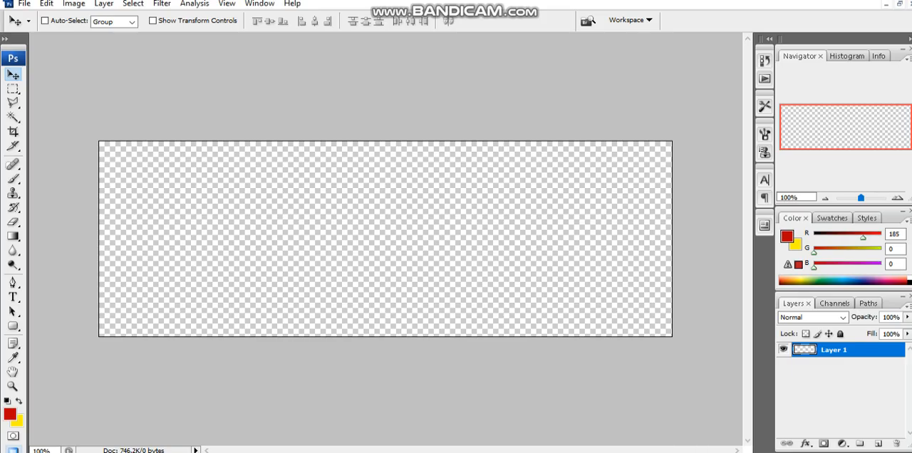
- Copy the entire celar copy image and paste it into the new blank document
key(ctrl+Tab)
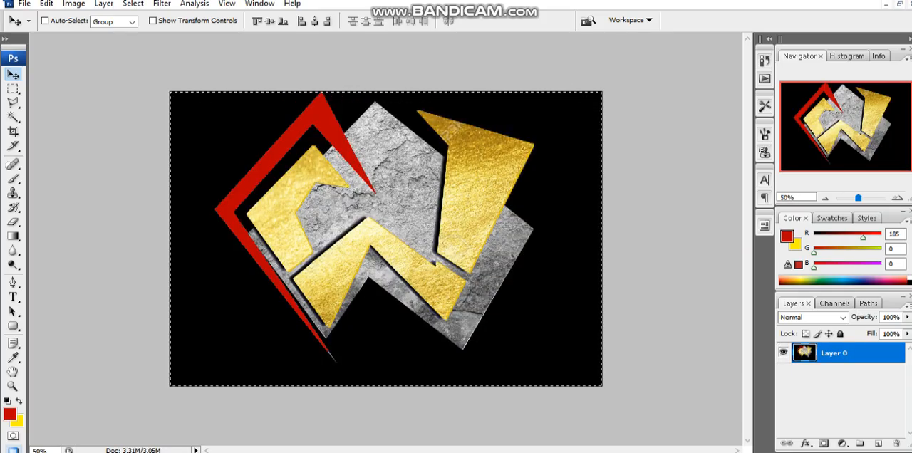
key(ctrl+Tab)
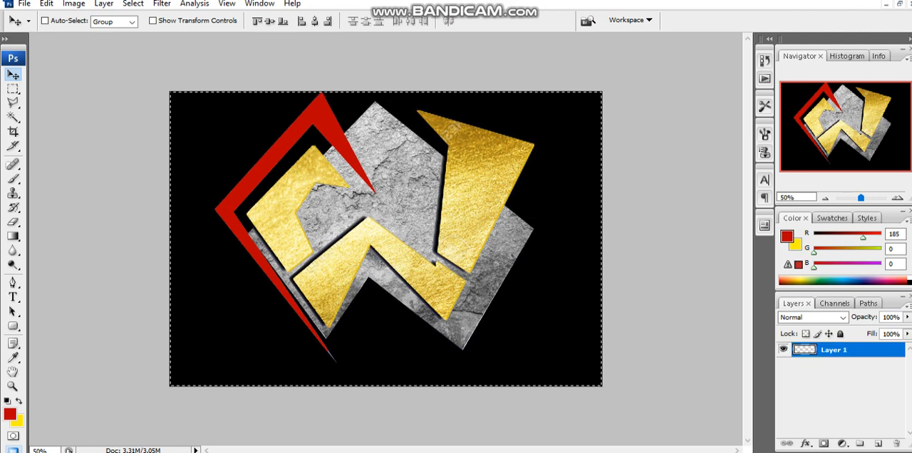
key(ctrl+v)
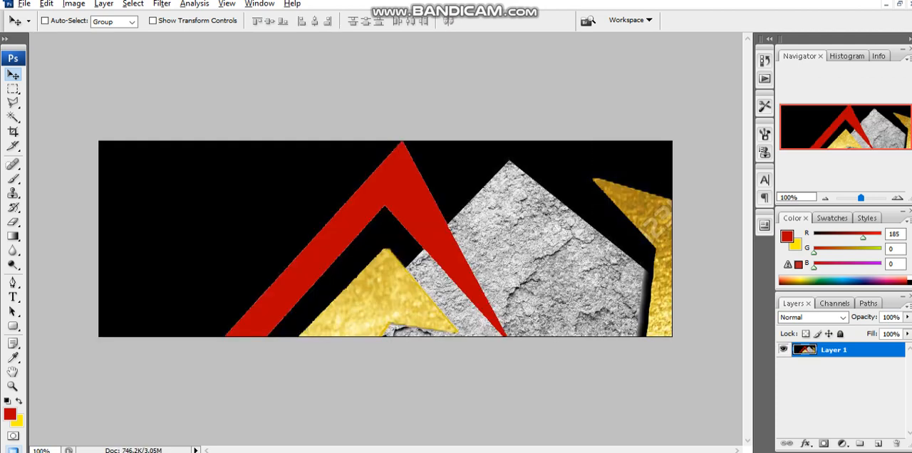
scroll(386, 239, down, 5)
scroll(385, 239, down, 3)
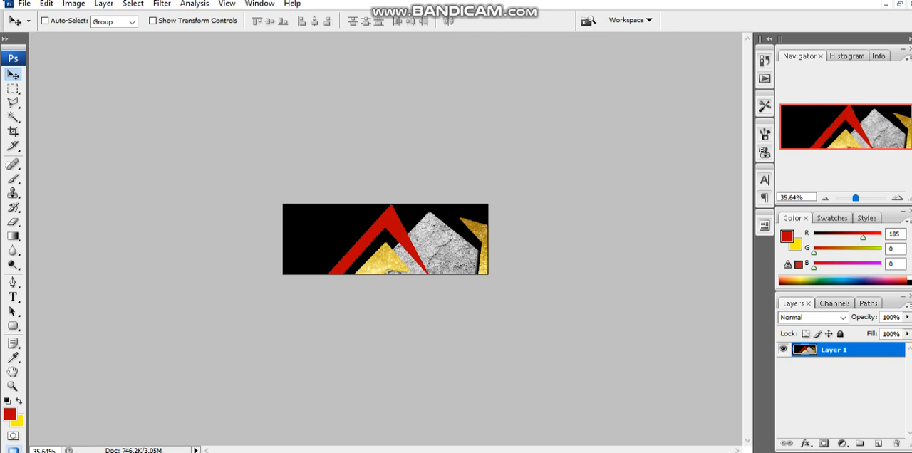
- Scale the pasted logo to about 21.7% and place it against the canvas's left edge, centred vertically
click(841, 396)
click(841, 350)
key(ctrl+t)
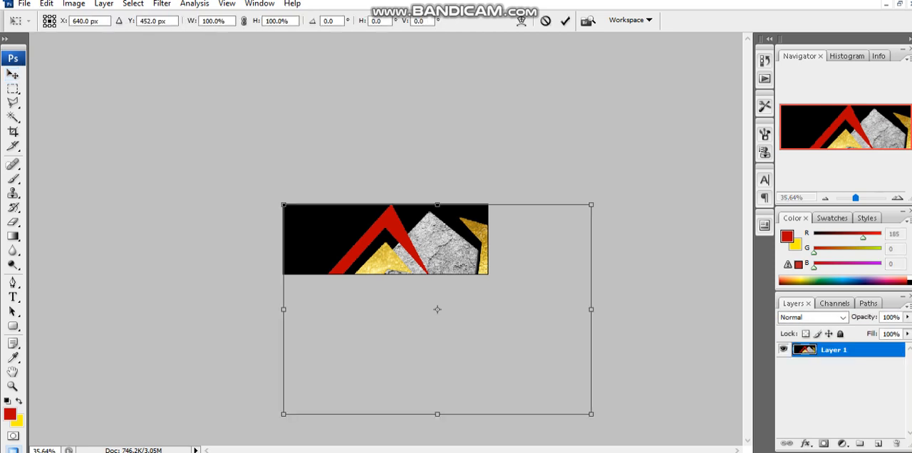
drag(591, 414, 320, 243)
scroll(321, 244, up, 3)
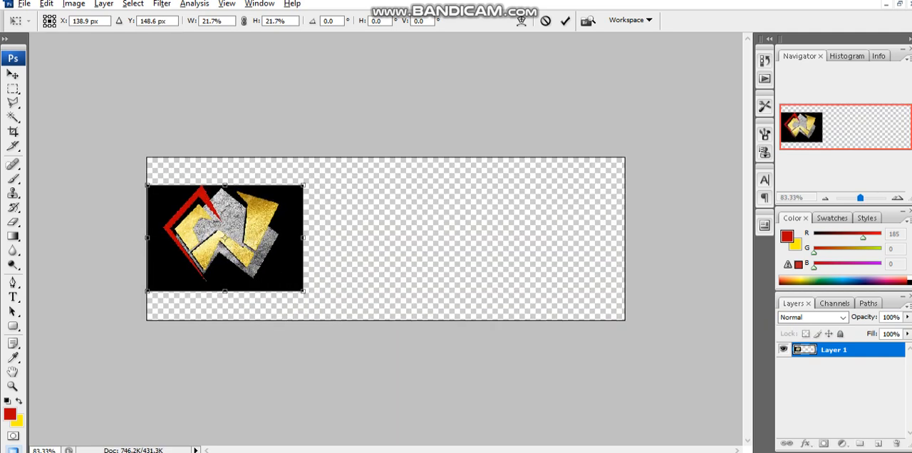
key(alt+minus)
key(Escape)
key(b)
key(Return)
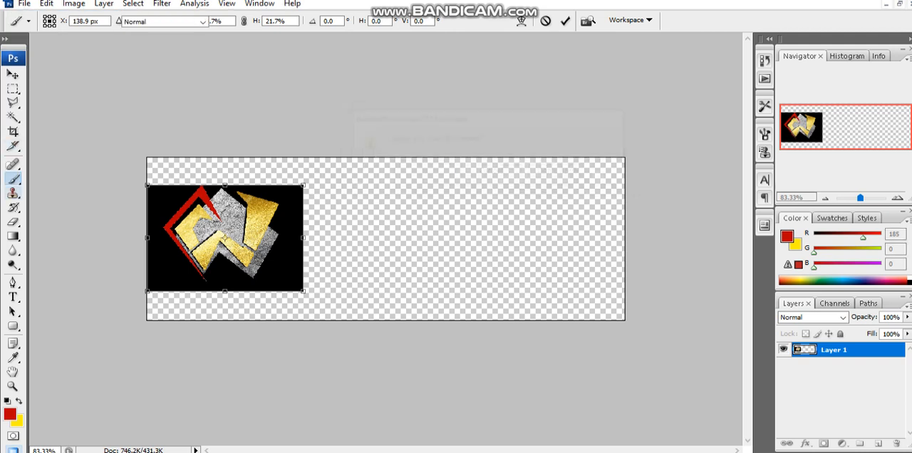
- Try painting soft red Brush strokes on the logo layer in the empty area beside the logo
click(454, 183)
drag(495, 188, 571, 264)
key(ctrl+z)
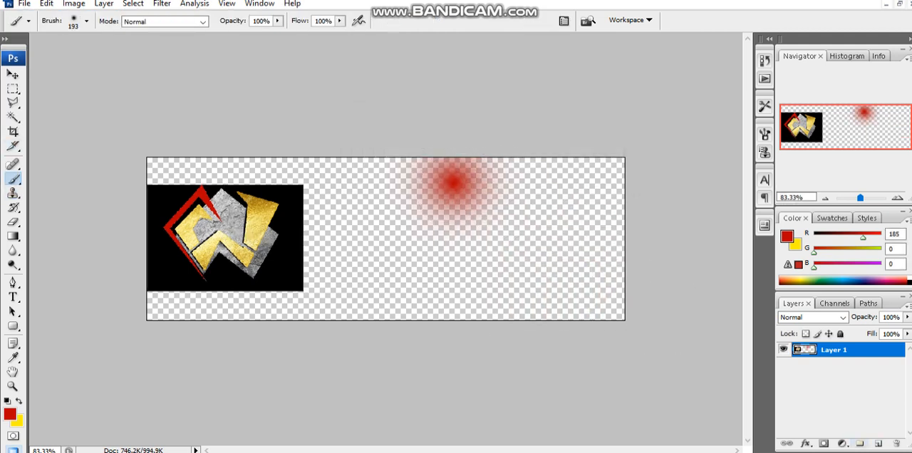
key(ctrl+z)
- Create a new layer and cover it entirely with black Brush strokes, using the black sampled from the logo's background
click(878, 443)
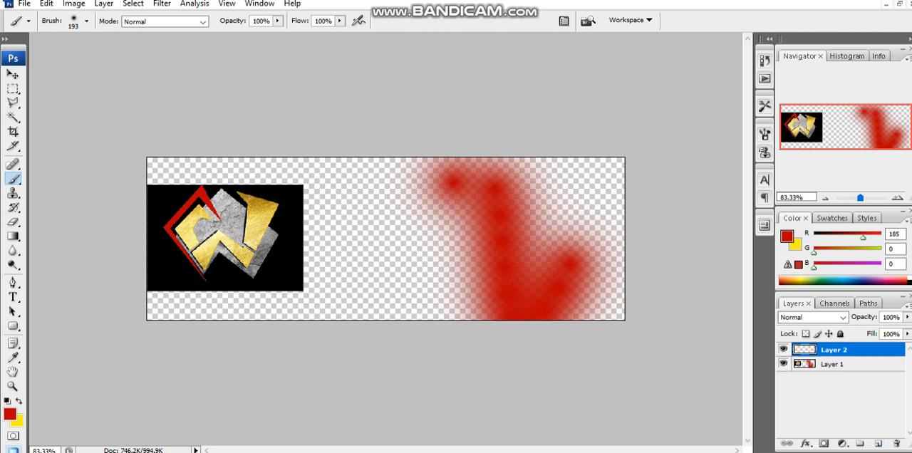
alt+click(289, 242)
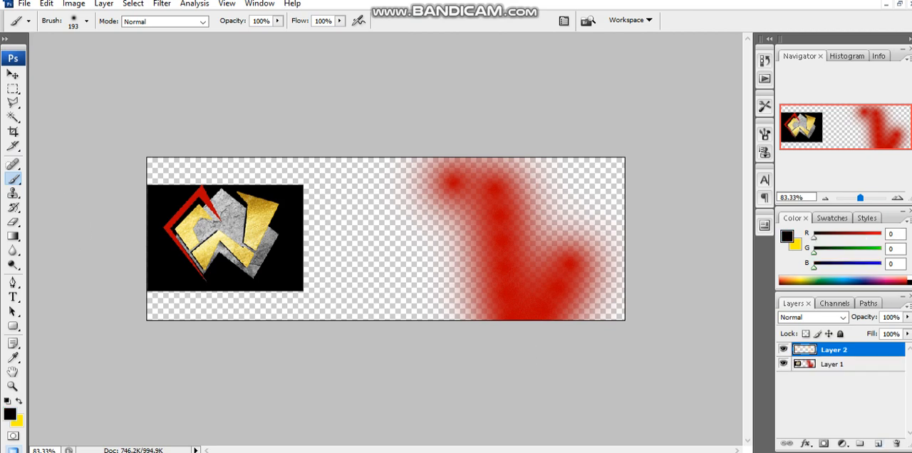
click(10, 414)
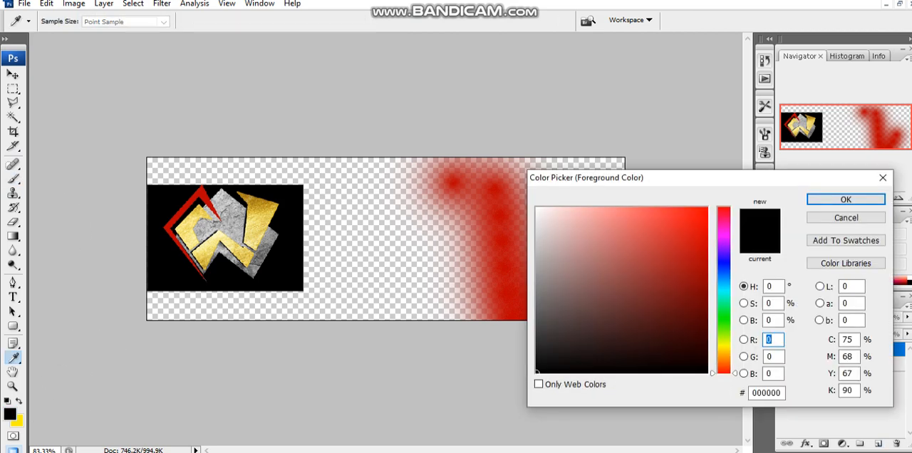
click(846, 200)
mouse_move(606, 159)
mouse_down()
mouse_move(556, 306)
mouse_move(349, 310)
mouse_move(109, 350)
mouse_move(123, 286)
mouse_move(110, 218)
mouse_move(514, 252)
mouse_move(445, 314)
mouse_up()
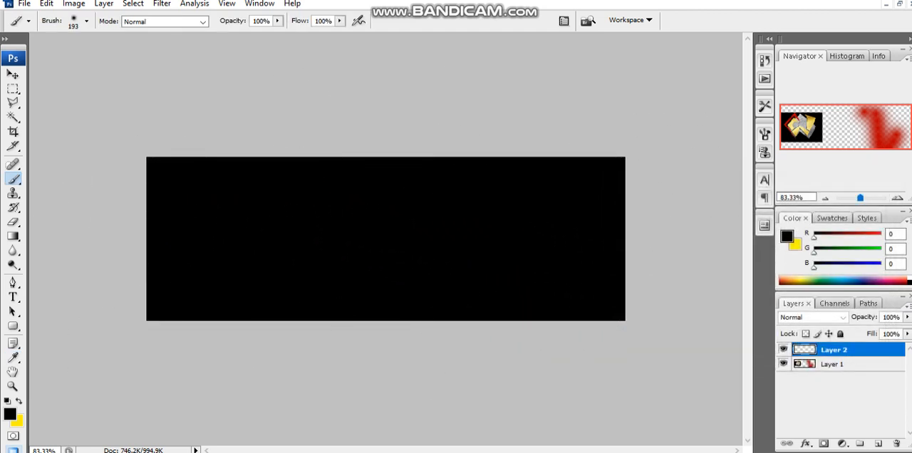
- Move the black layer beneath the logo layer and paint black over the red strokes on the logo layer
drag(843, 350, 842, 371)
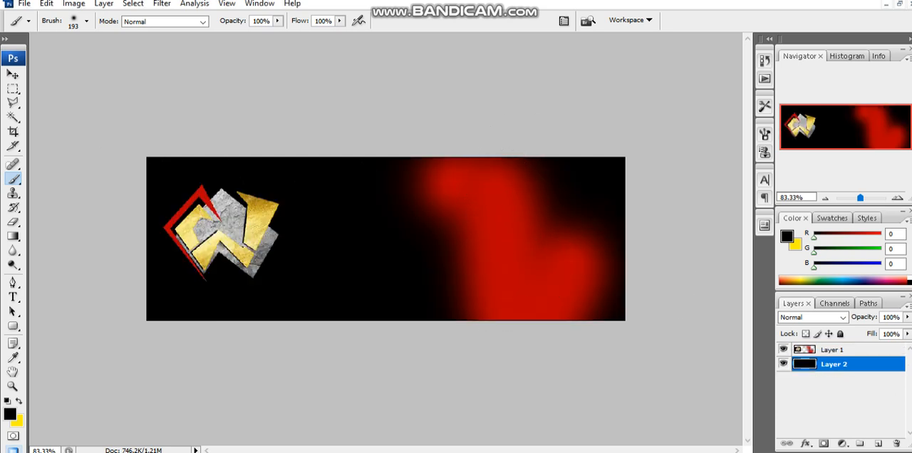
click(842, 350)
mouse_move(563, 235)
mouse_down()
mouse_move(574, 326)
mouse_move(485, 213)
mouse_move(458, 240)
mouse_move(449, 193)
mouse_up()
- Set the text colour to grey 939393, sampled from the metal part of the logo
click(13, 297)
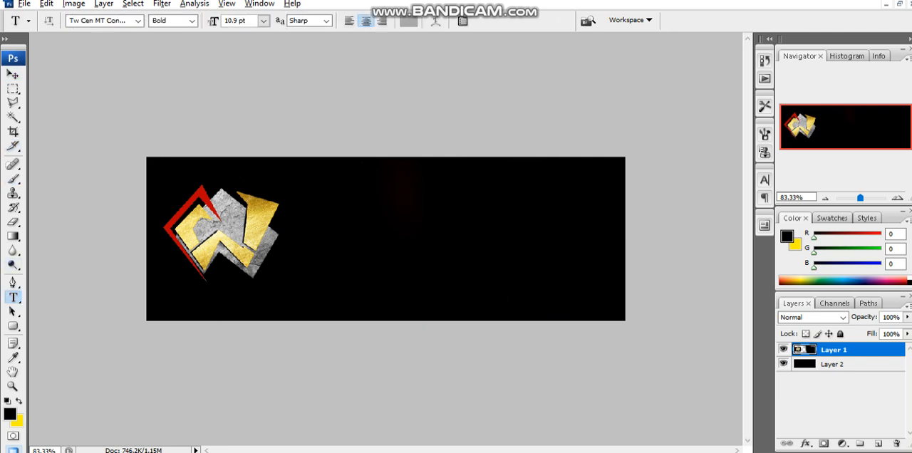
click(408, 22)
click(258, 214)
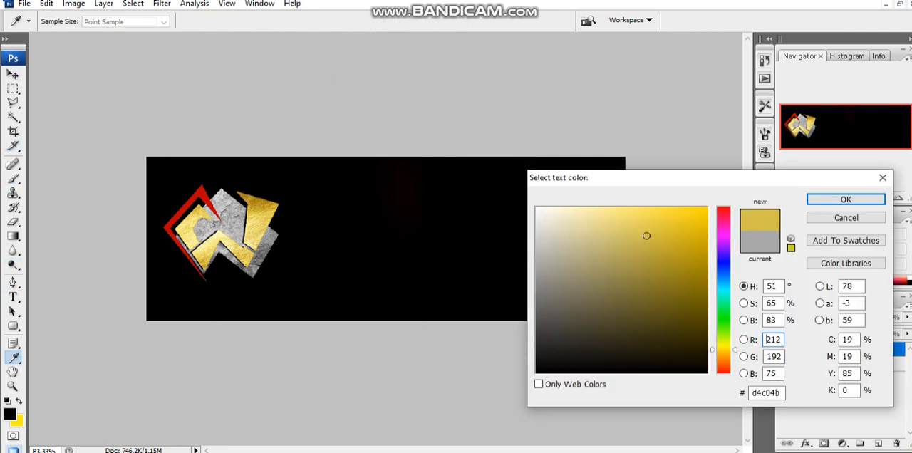
click(232, 213)
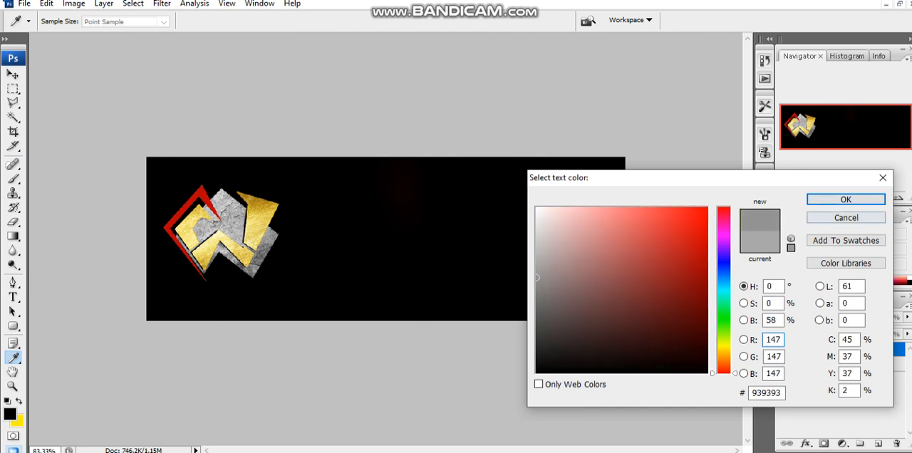
key(Return)
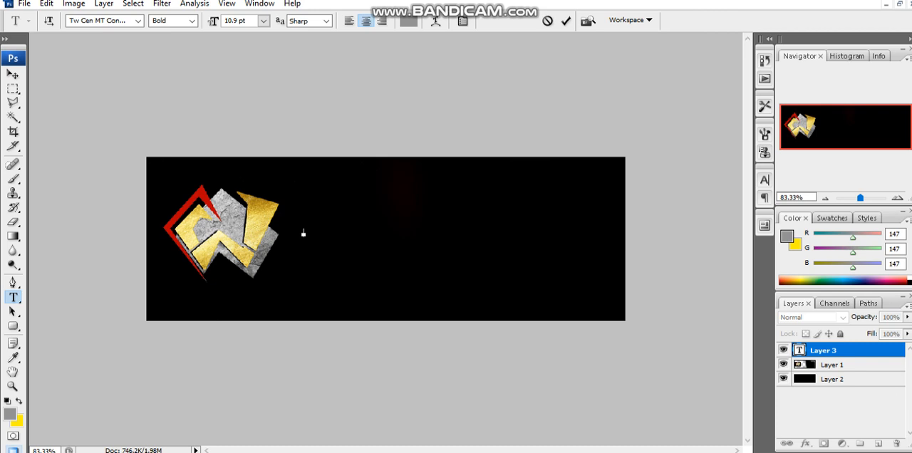
- Add the text GAME THOR to the canvas at 72 pt
click(263, 21)
click(256, 227)
click(263, 21)
click(256, 240)
text(GAME TH)
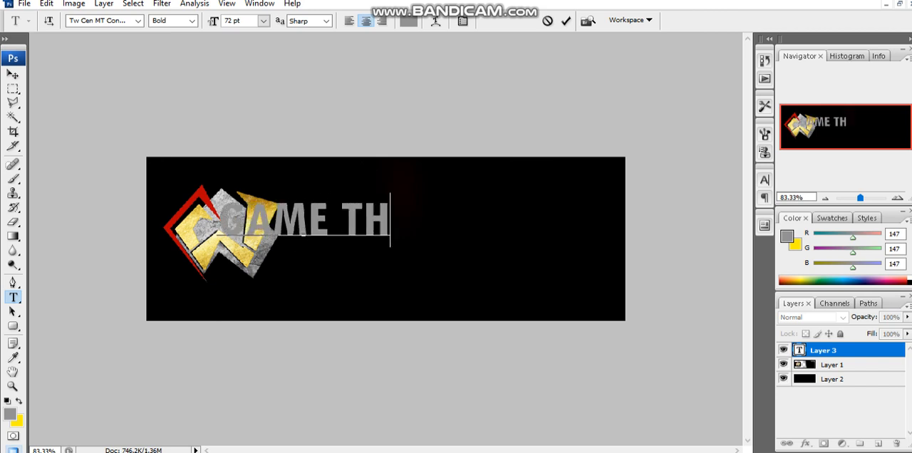
text(P)
key(BackSpace)
text(OR)
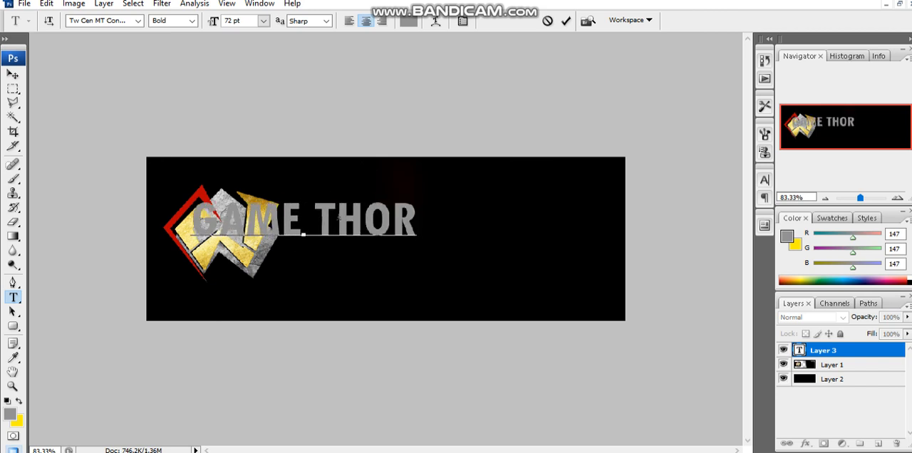
- Move the GAME THOR text clear of the logo on its right and enlarge it to span most of the remaining width
click(12, 74)
drag(271, 221, 367, 240)
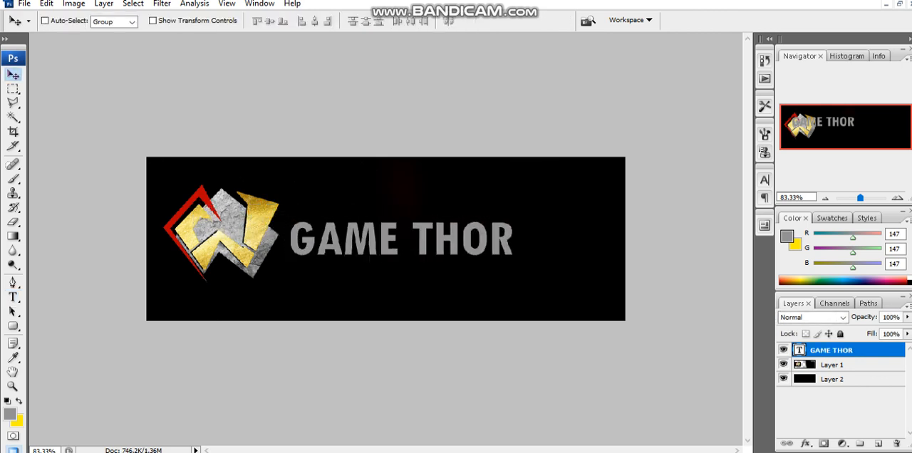
key(ctrl+t)
drag(514, 212, 583, 196)
key(Return)
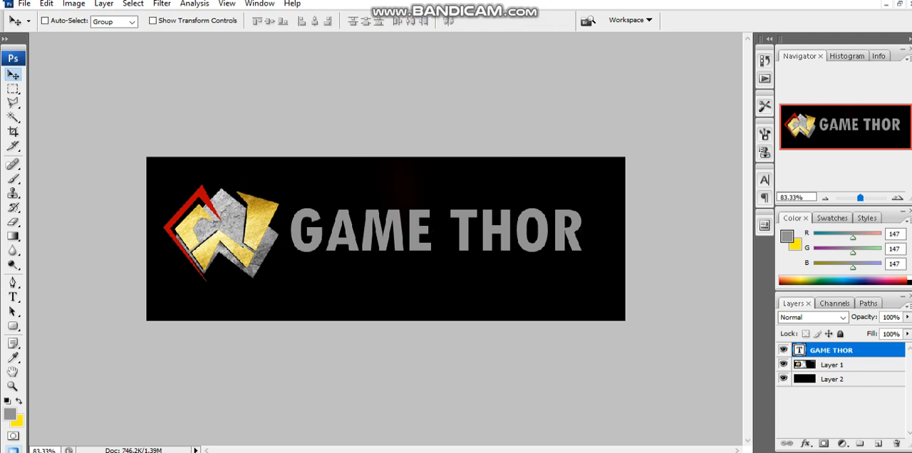
- Bring the metal.jpg texture into the banner document as a new layer covering the canvas
click(900, 5)
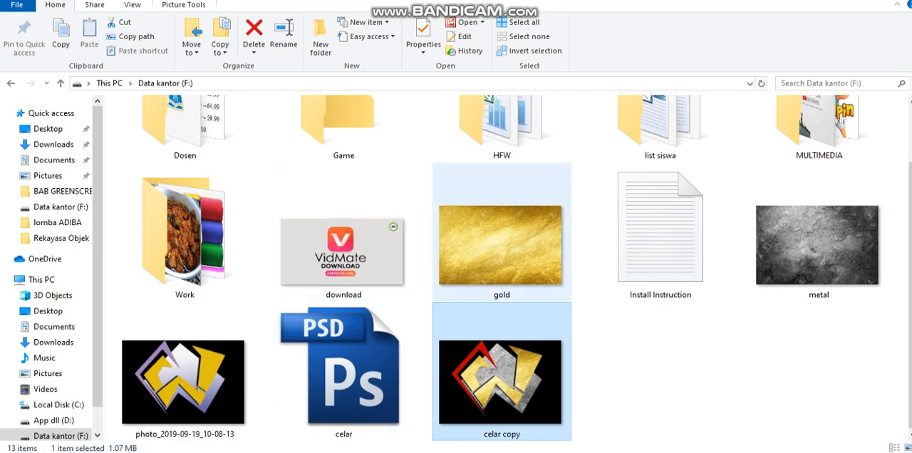
click(815, 226)
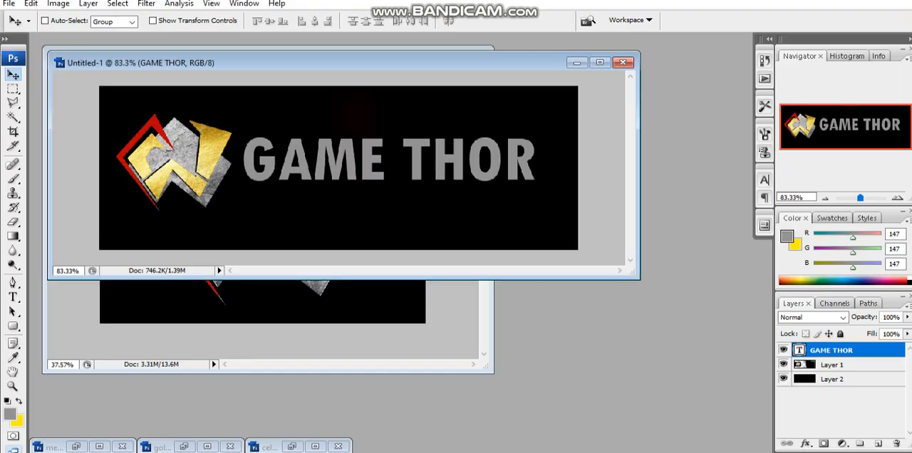
click(76, 447)
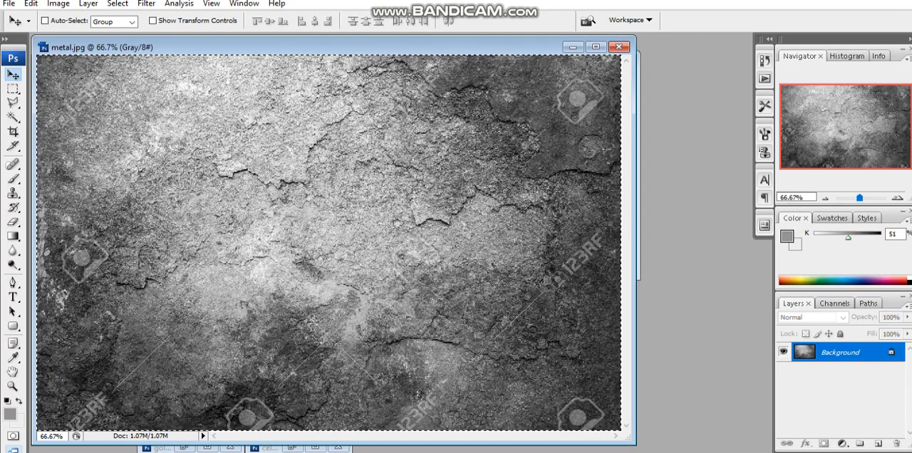
click(572, 47)
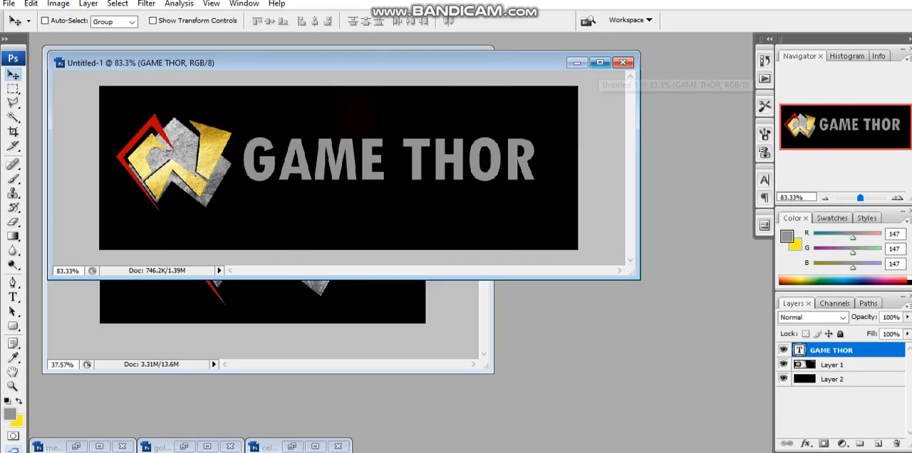
click(604, 63)
key(ctrl+v)
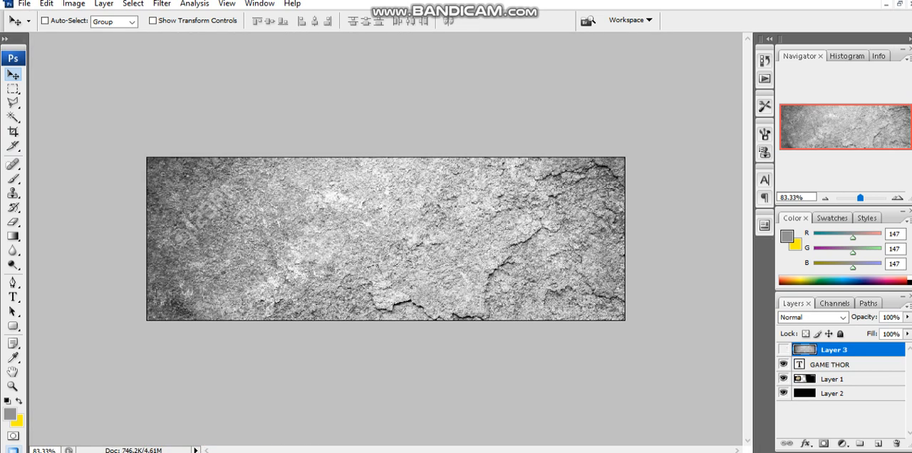
- Hide the metal texture layer and select all the letters of the GAME THOR text layer with the Magic Wand
click(831, 365)
key(w)
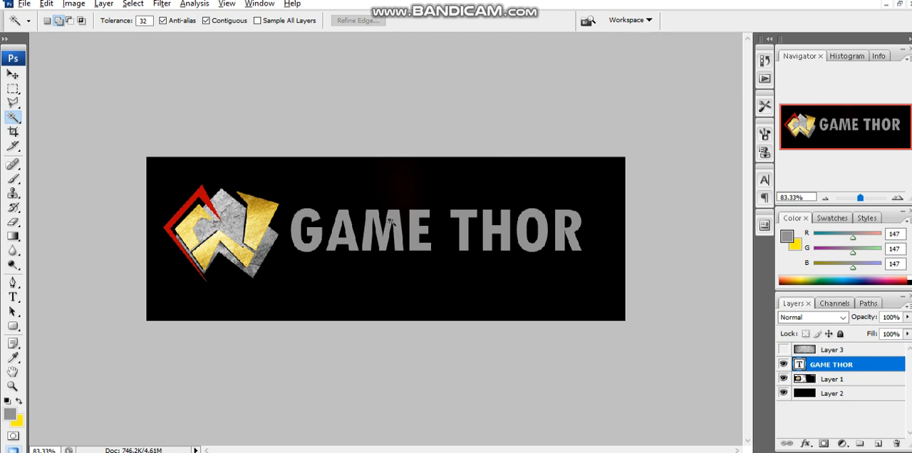
scroll(389, 222, up, 3)
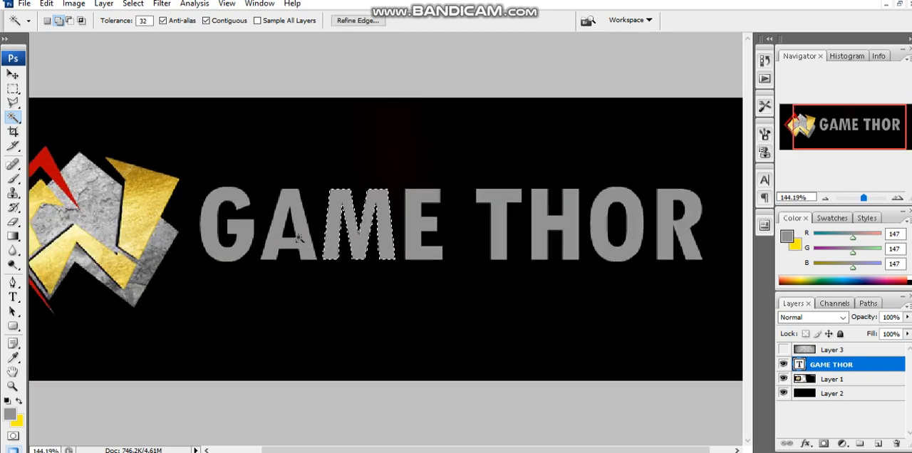
click(298, 237)
click(229, 242)
click(421, 242)
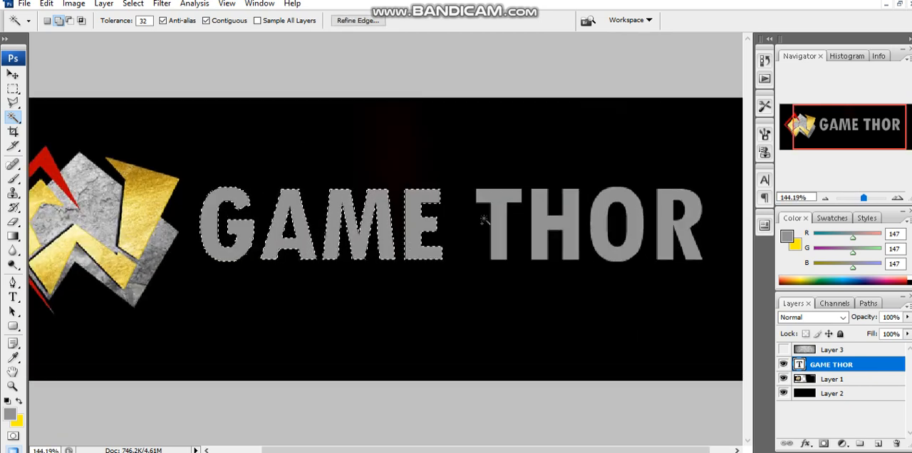
click(499, 222)
click(554, 226)
click(617, 227)
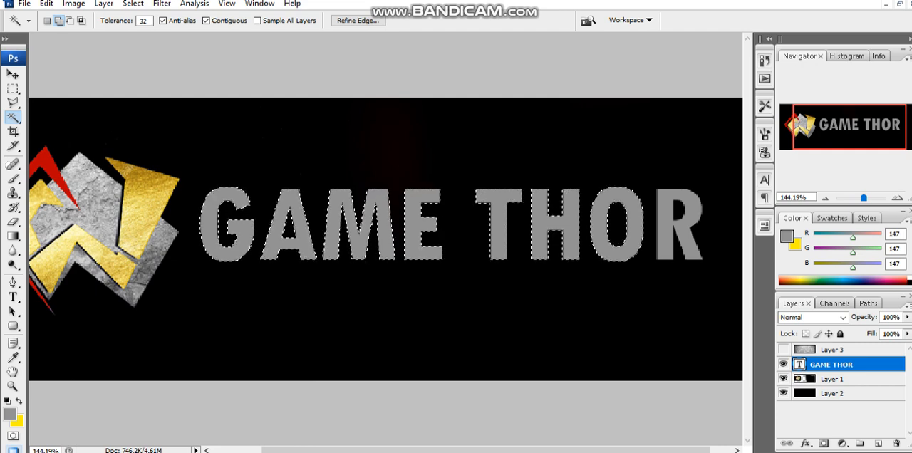
click(666, 230)
scroll(650, 228, right, 1)
scroll(648, 228, down, 3)
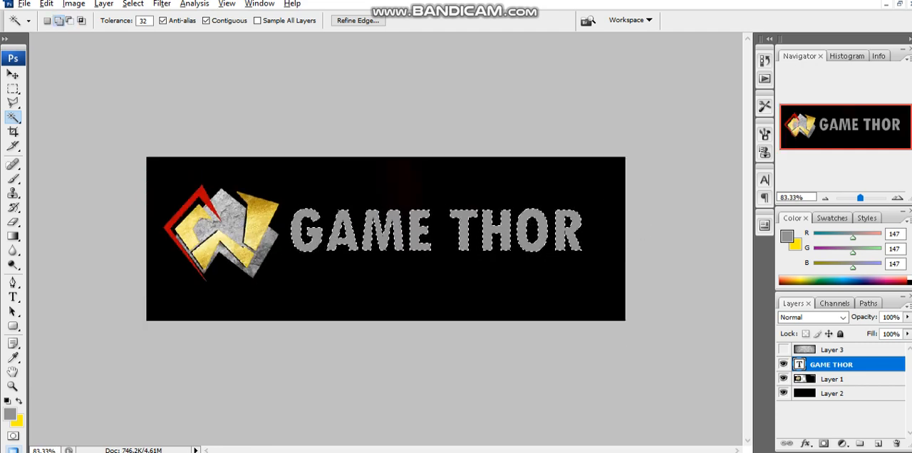
- Show the metal texture layer again and copy its letter-shaped selection to a new layer
click(784, 350)
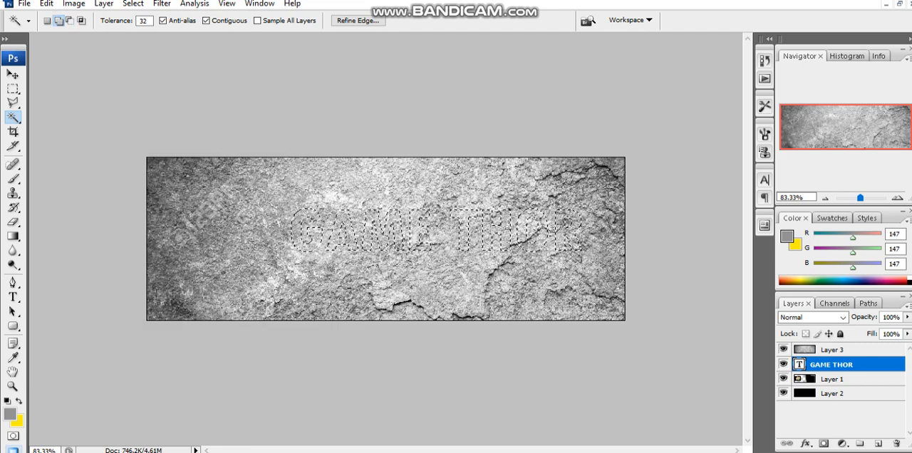
click(13, 75)
click(834, 350)
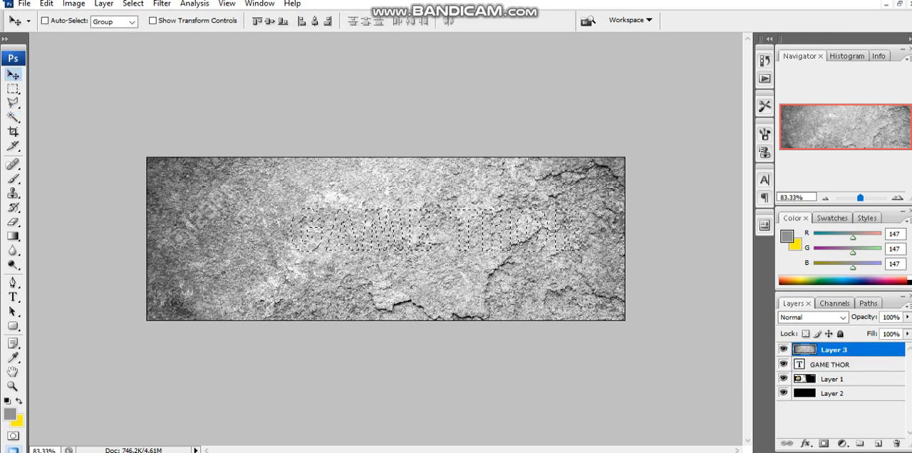
key(ctrl+j)
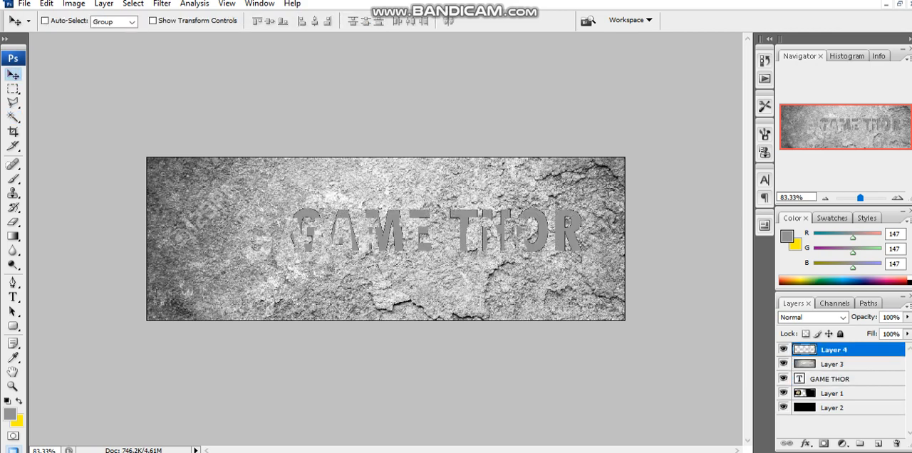
- Hide the full metal texture layer and align the metal letters over the grey GAME THOR text
key(alt+Tab)
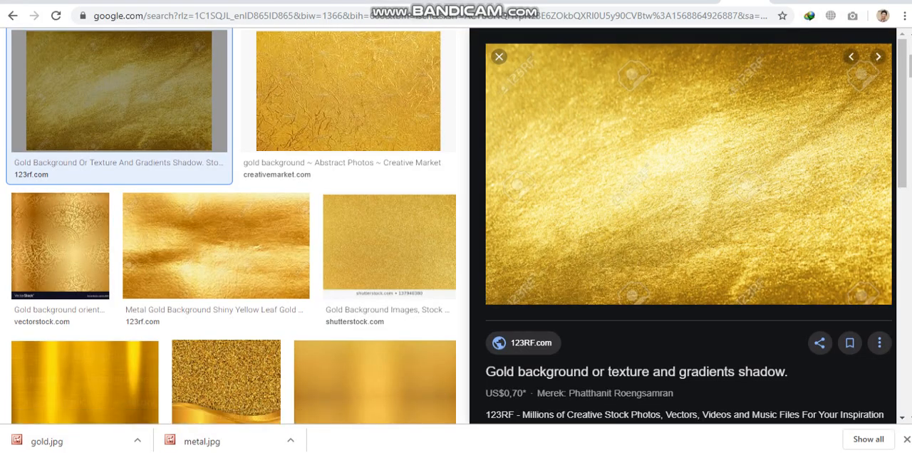
key(alt+Tab)
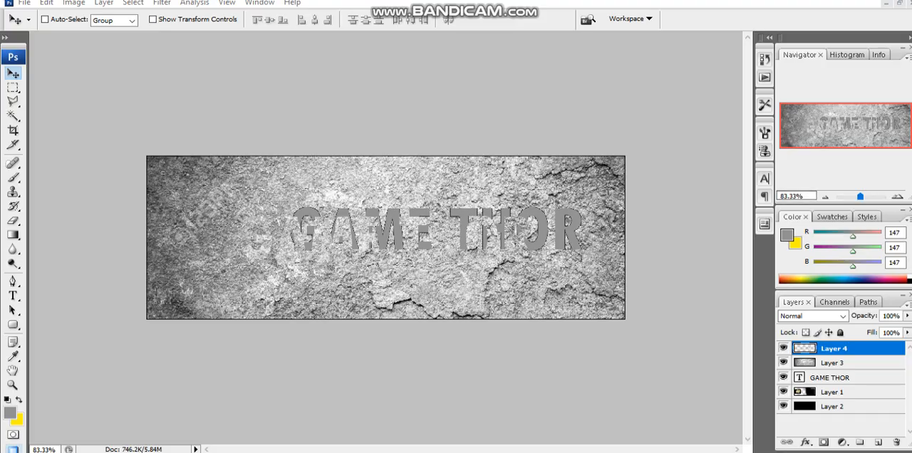
click(784, 363)
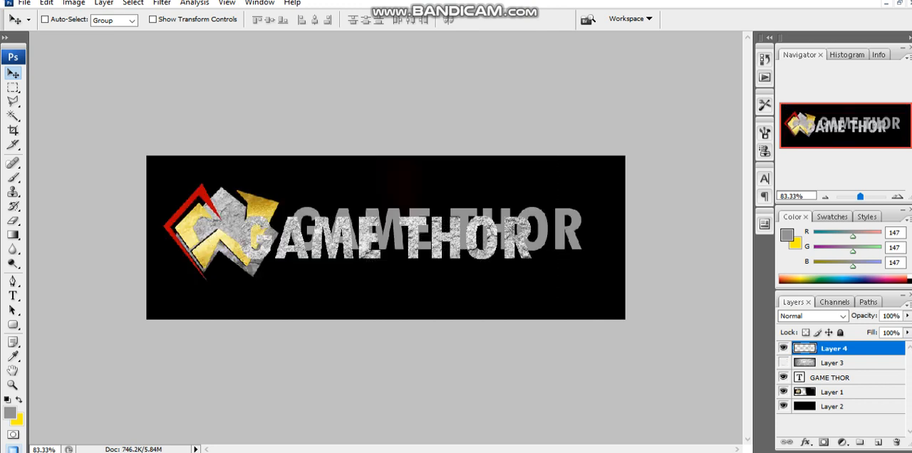
click(832, 363)
click(834, 348)
drag(387, 238, 436, 229)
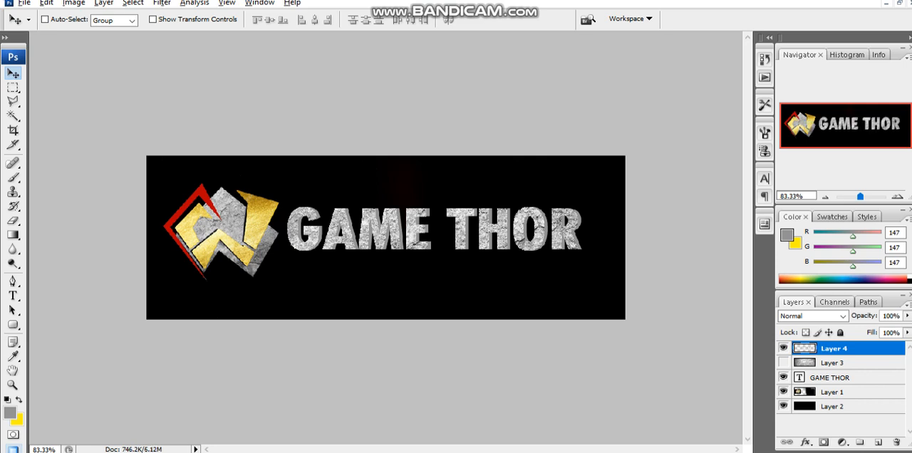
scroll(385, 238, up, 4)
scroll(385, 238, down, 2)
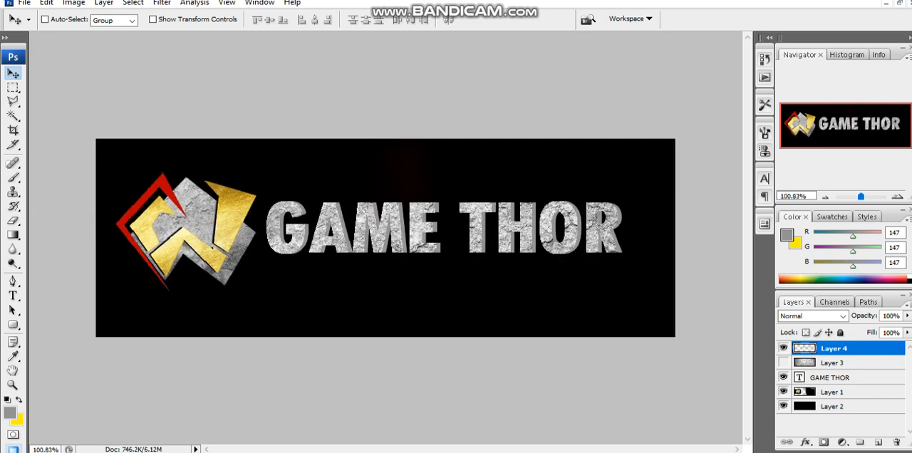
- Hide the grey GAME THOR text layer and move the metal letters slightly up on the banner
click(784, 378)
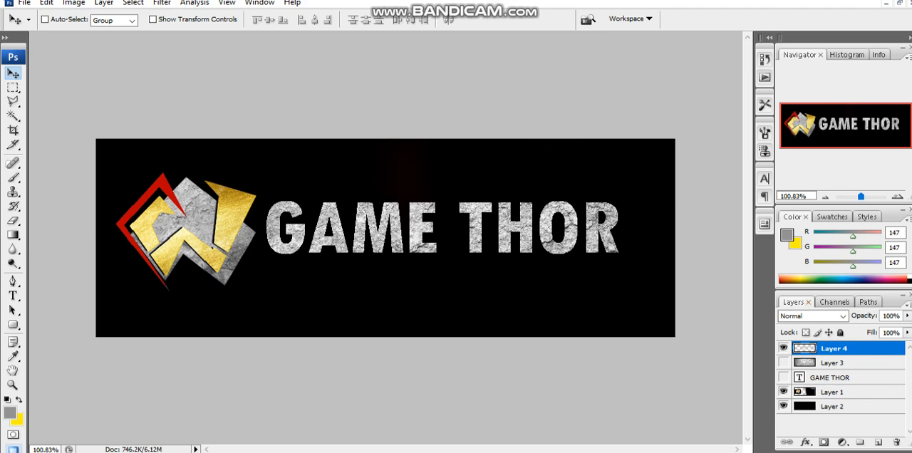
drag(442, 228, 445, 222)
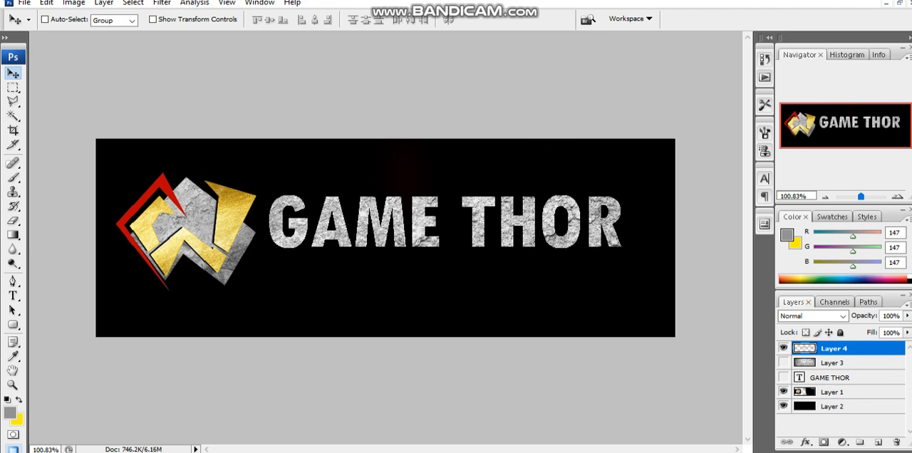
click(829, 377)
- Open the layer style of the metal letters and preview drop shadow, inner shadow, outer glow and inner glow one after another
click(834, 348)
double_click(864, 348)
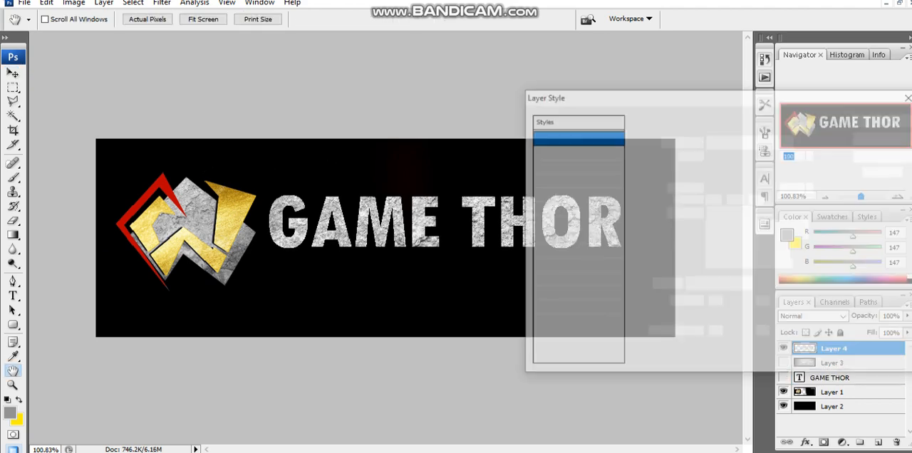
click(537, 151)
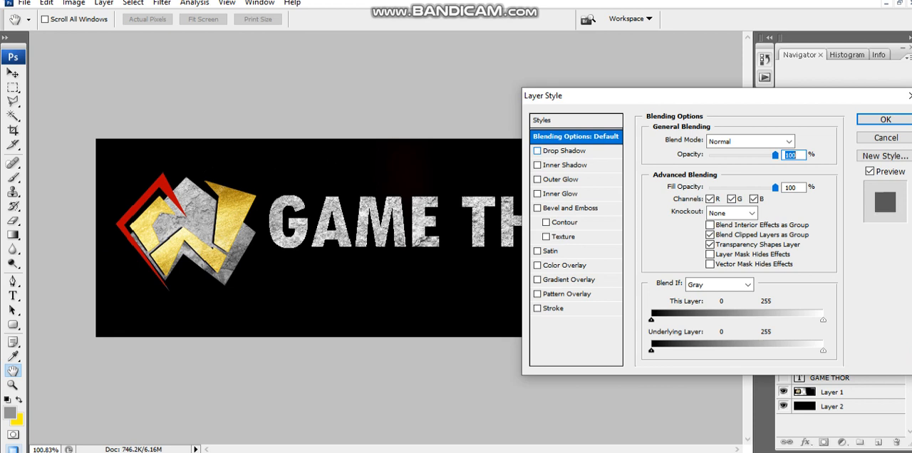
click(565, 151)
click(538, 151)
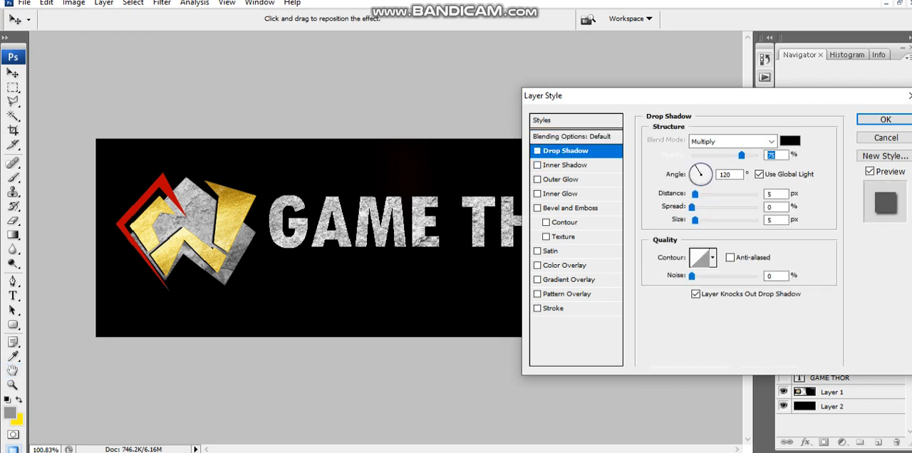
click(537, 165)
click(537, 165)
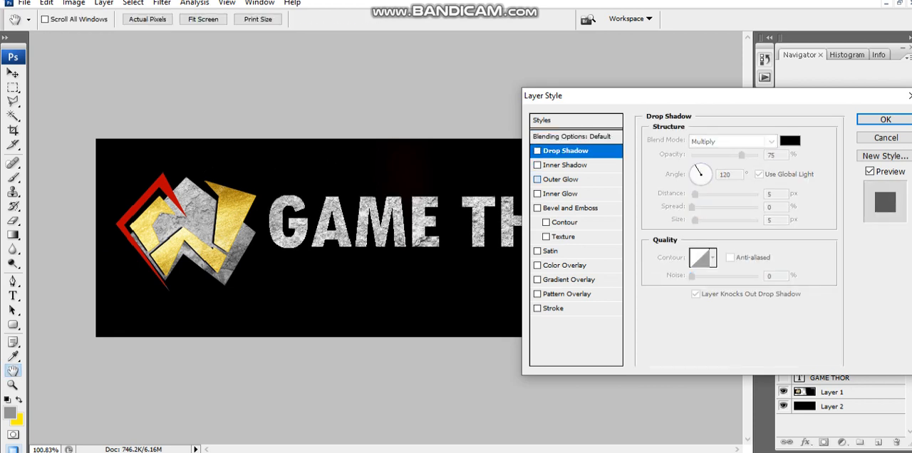
click(537, 180)
click(537, 180)
click(537, 194)
click(537, 194)
- Apply a Bevel and Emboss effect to the metal letters with a smooth inner bevel and 327% depth
click(538, 208)
drag(600, 100, 303, 281)
click(275, 387)
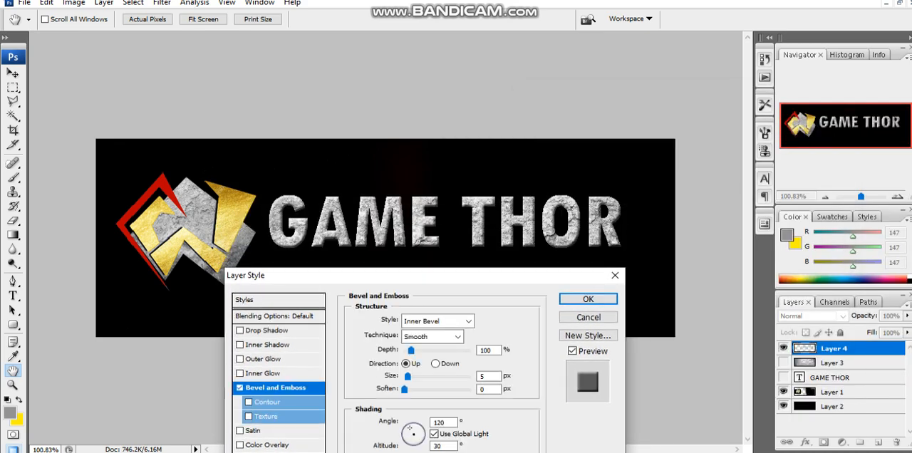
drag(411, 351, 426, 350)
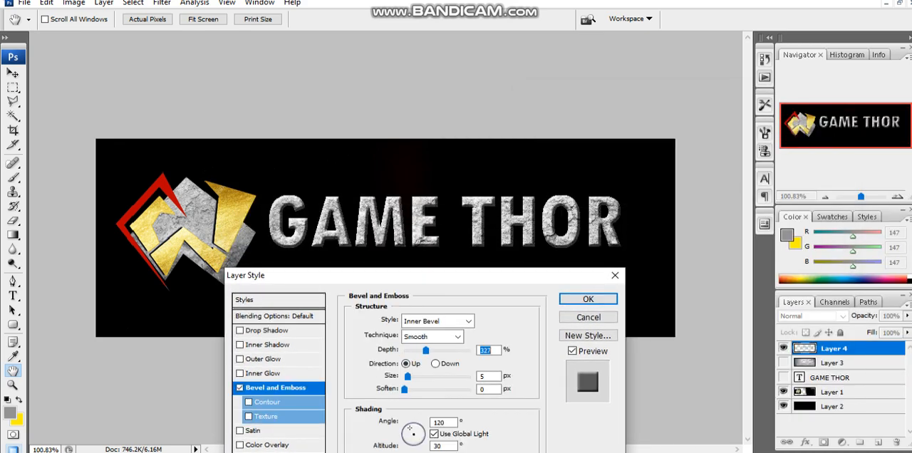
key(Return)
- Add the text "More Than GameNet" just below GAME THOR, using the red sampled from the logo's frame
key(t)
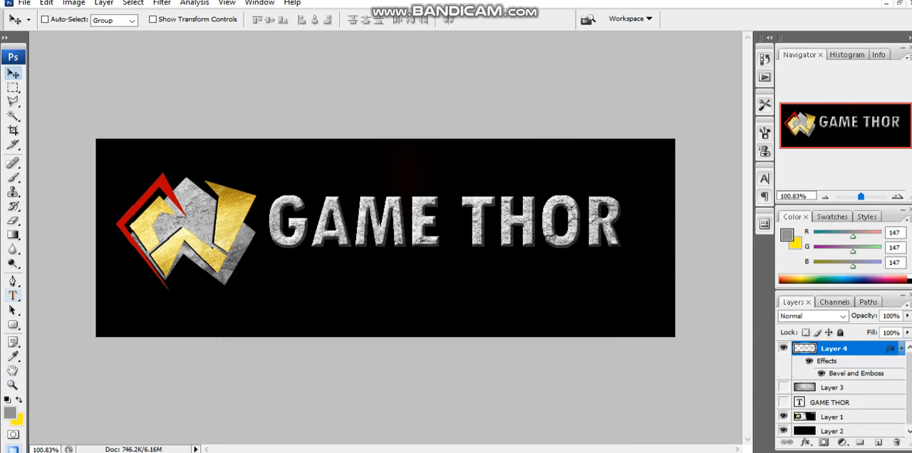
click(409, 20)
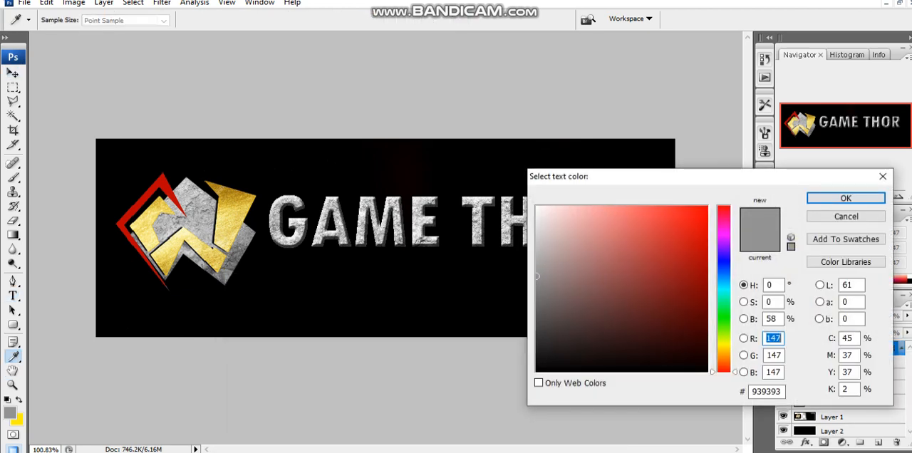
click(166, 189)
key(Return)
click(276, 265)
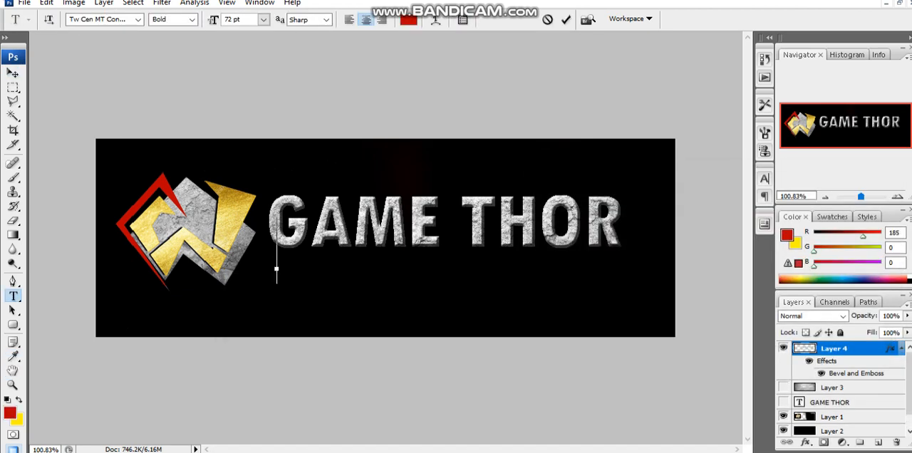
text(More )
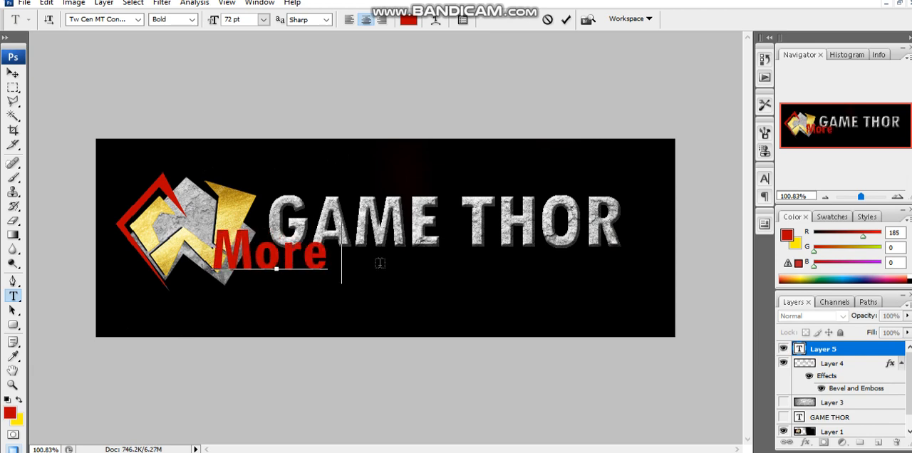
text(Than Game.)
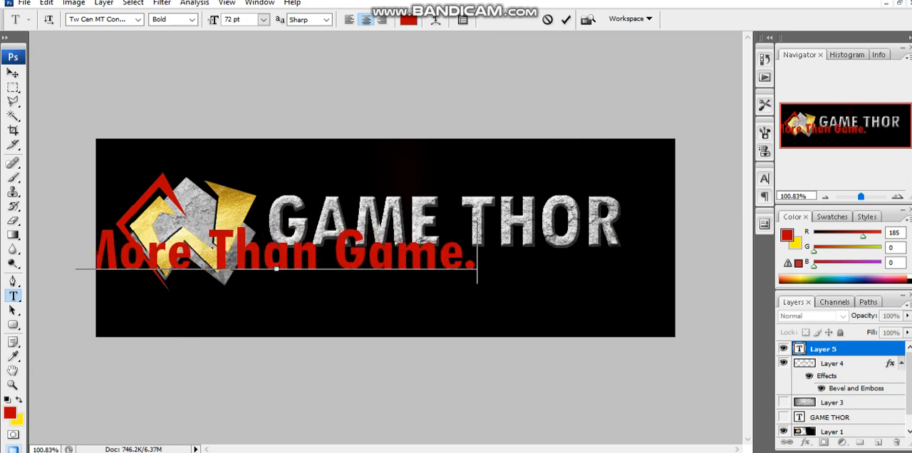
key(BackSpace)
text(Net)
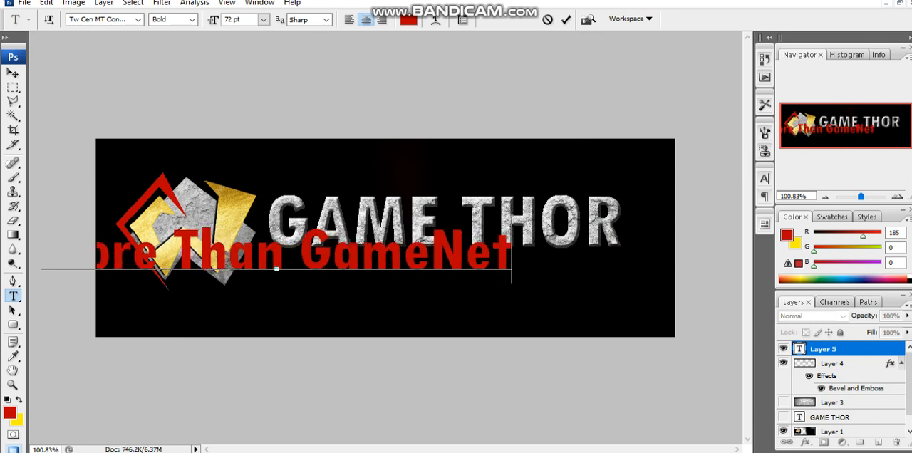
- Scale the More Than GameNet tagline to 51.3% and align it under the start of GAME THOR
click(13, 73)
key(ctrl+t)
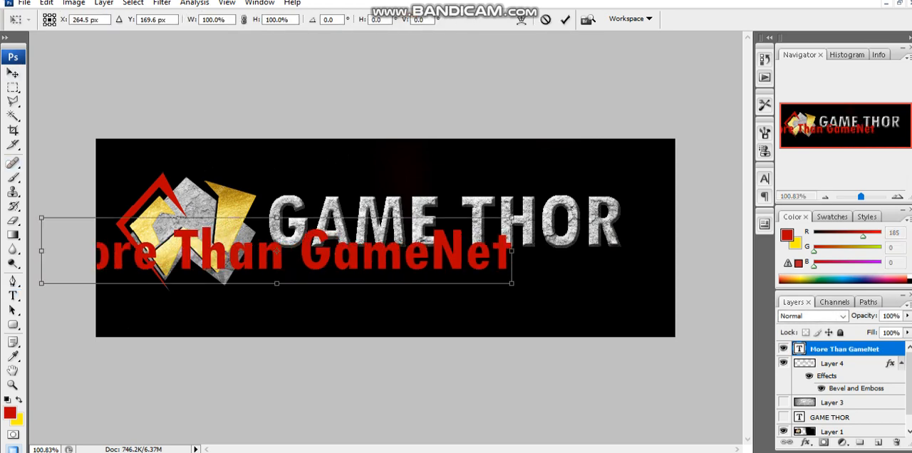
drag(511, 218, 283, 249)
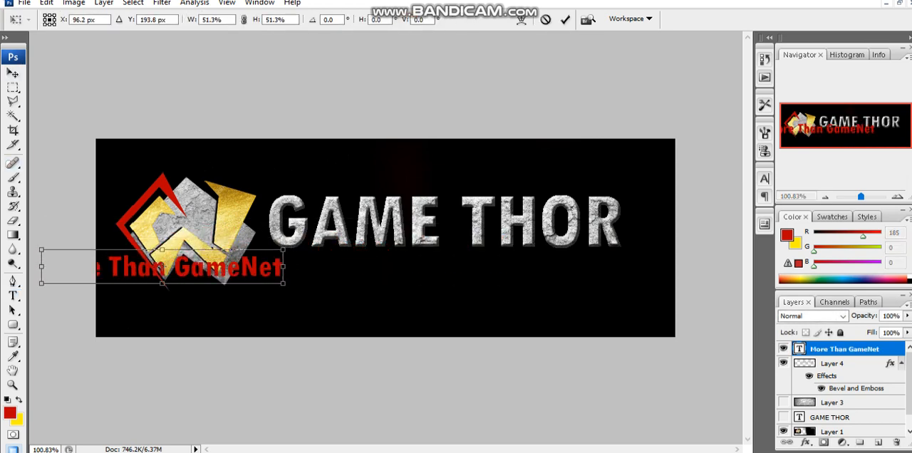
drag(228, 266, 423, 264)
drag(357, 265, 390, 261)
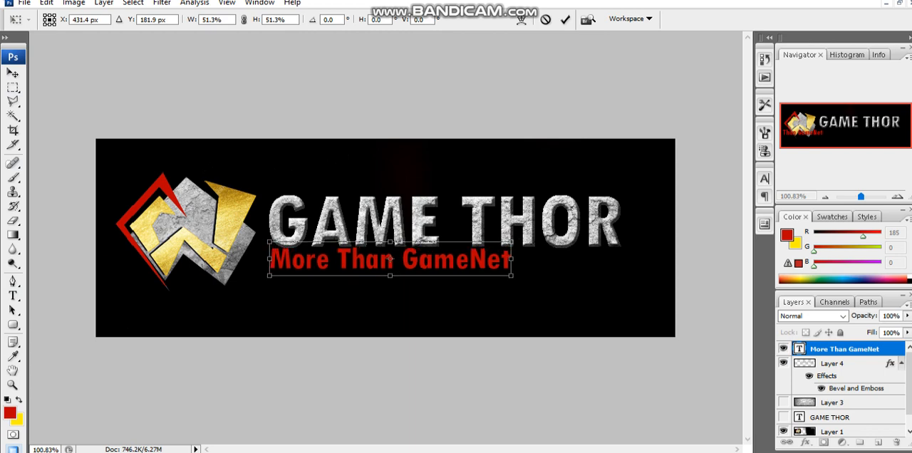
key(Return)
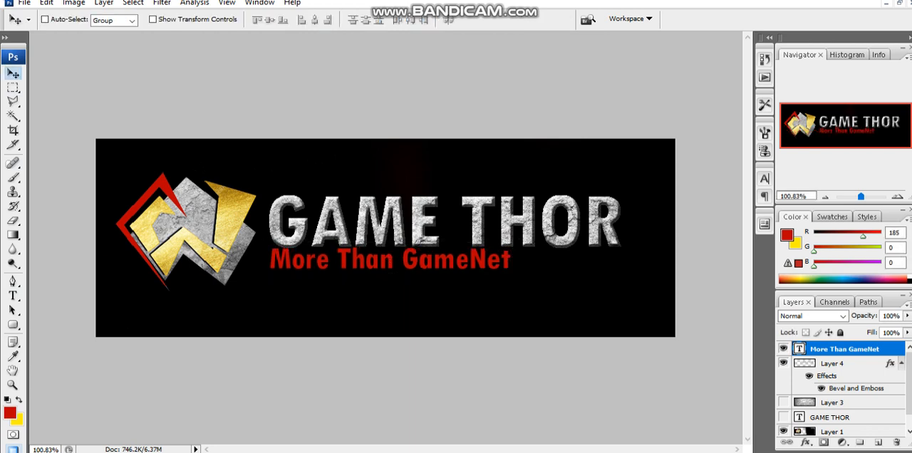
- Recolour the whole More Than GameNet tagline dark red, #840000
double_click(891, 349)
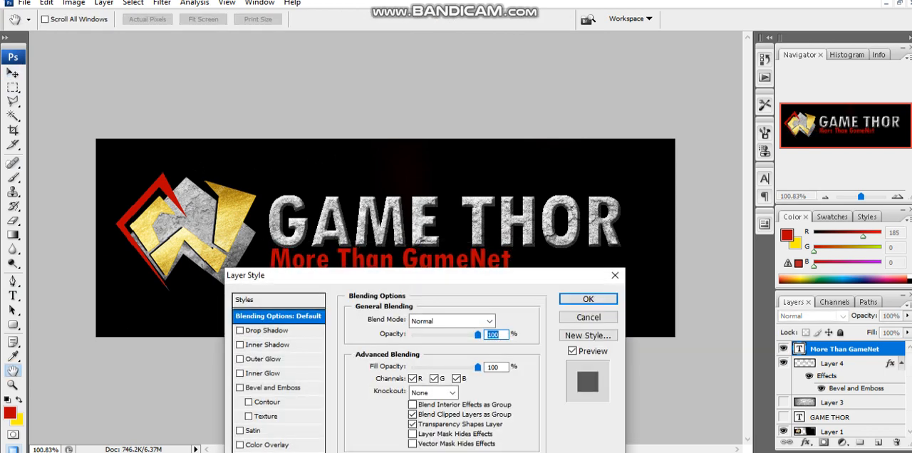
key(Return)
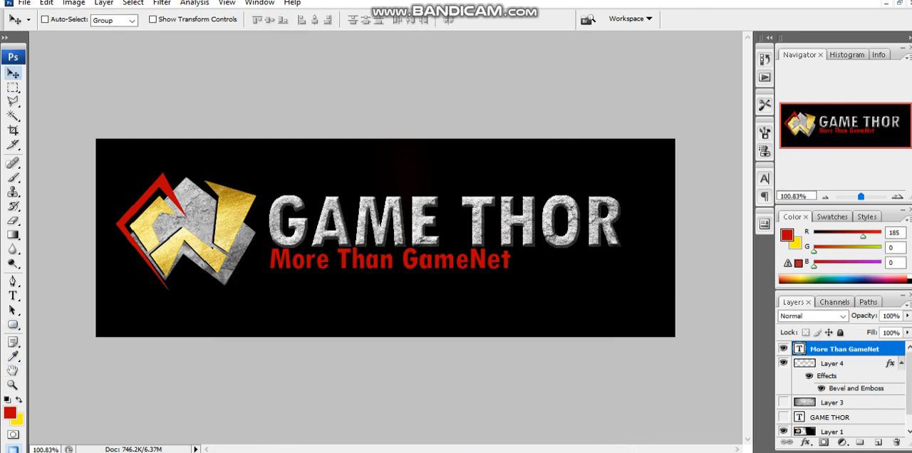
click(13, 296)
click(399, 259)
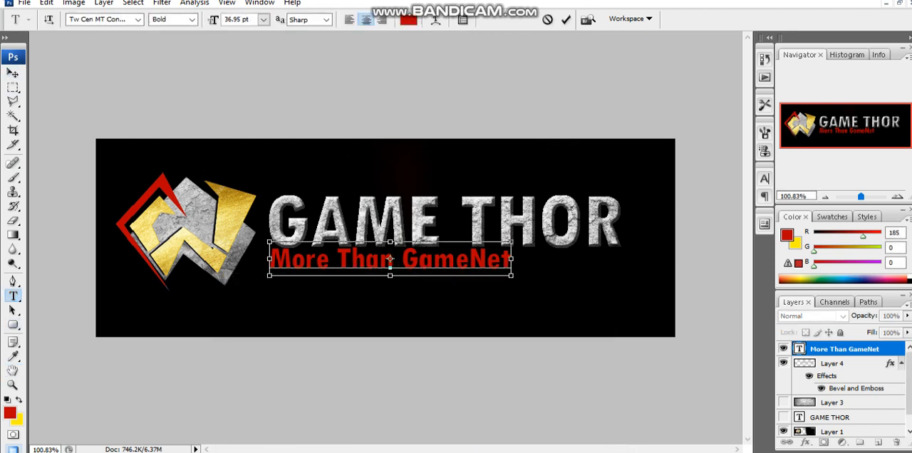
key(ctrl+a)
click(408, 20)
click(707, 286)
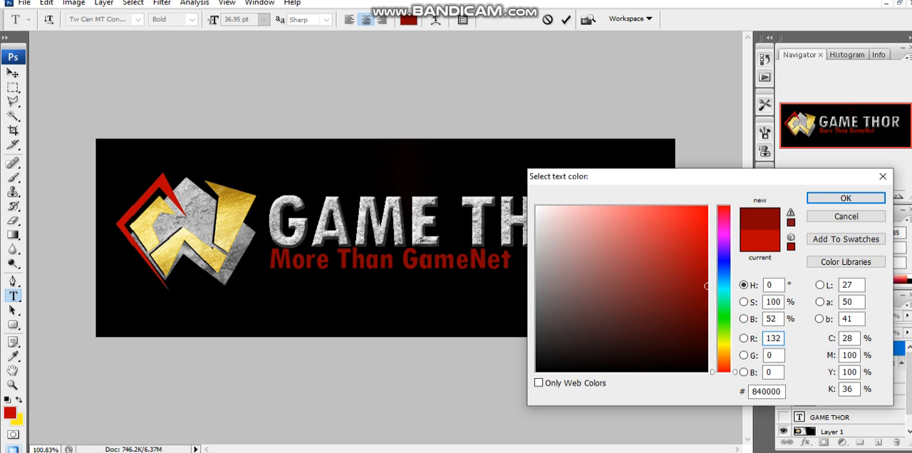
click(846, 198)
- Move the tagline slightly down to leave a gap below the GAME THOR letters
click(13, 88)
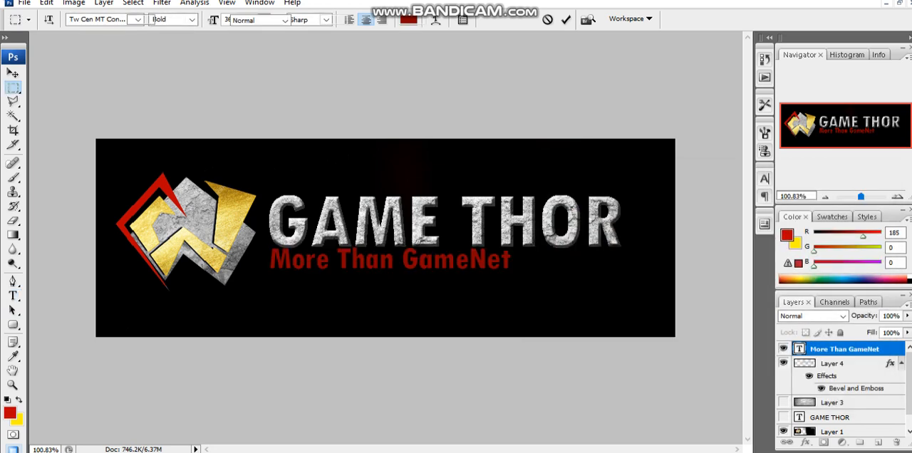
click(13, 73)
key(shift+Down)
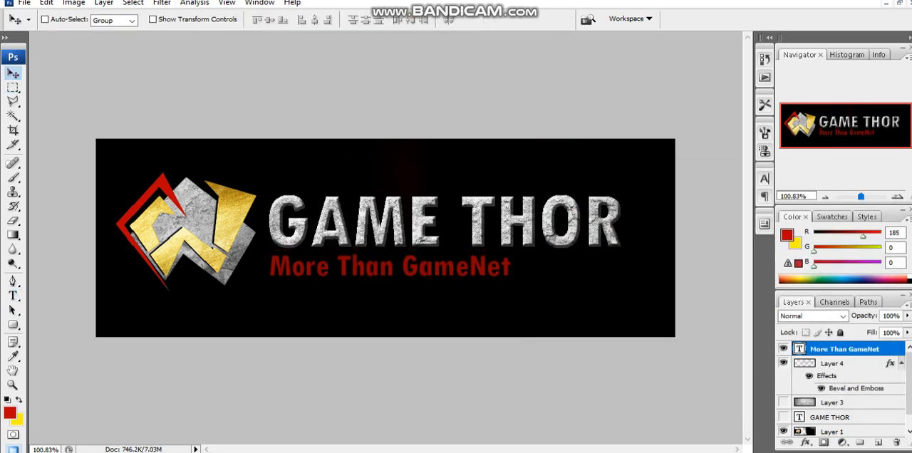
- Try a drop shadow on the tagline in the logo's light gold #eedc6d, with 18 px distance and 95 px size
double_click(892, 349)
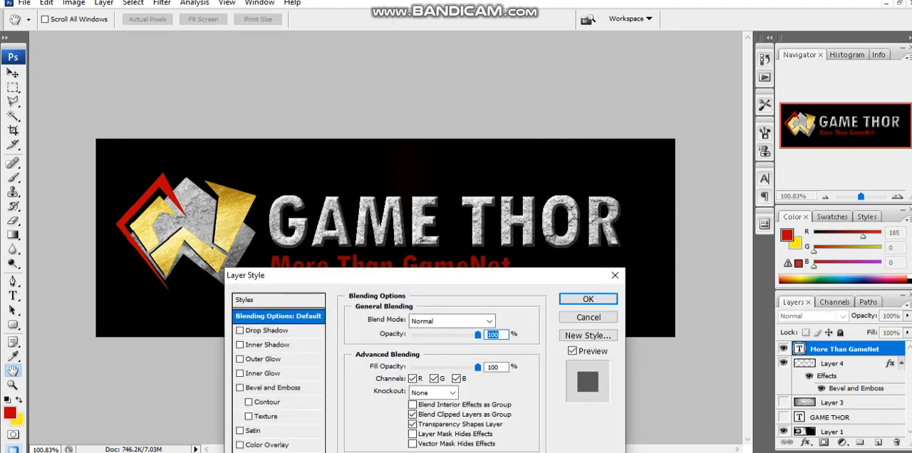
drag(347, 276, 651, 155)
click(566, 208)
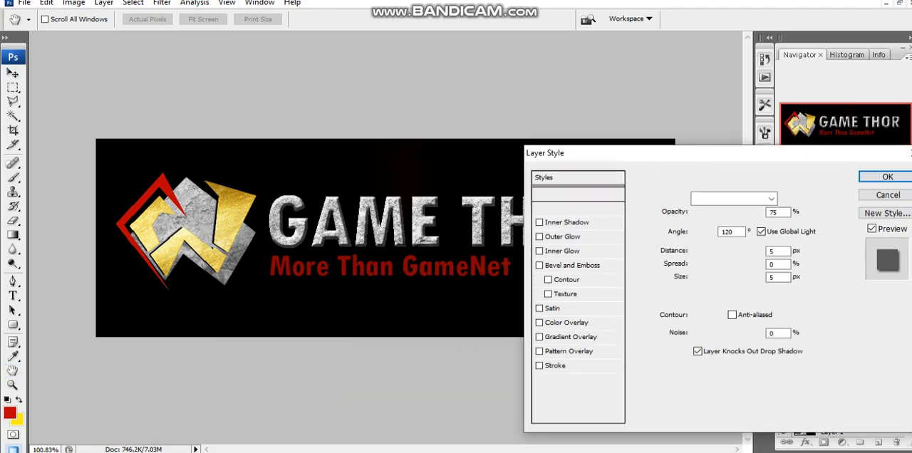
click(791, 198)
click(234, 203)
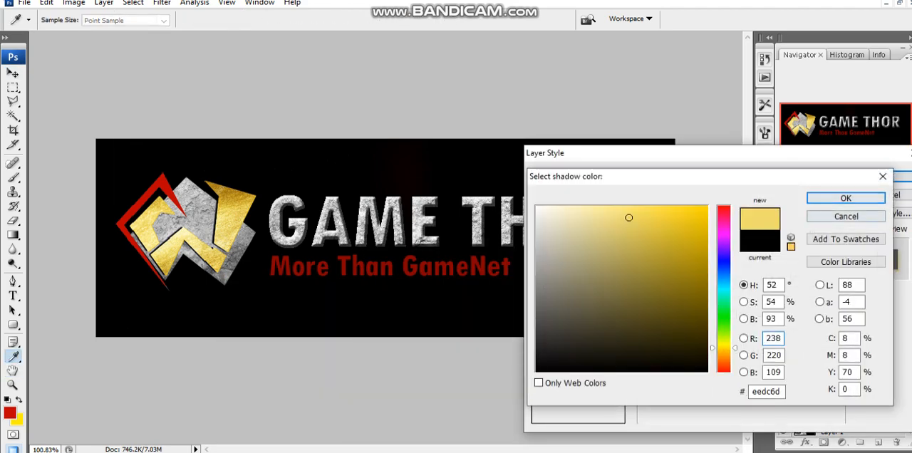
key(Return)
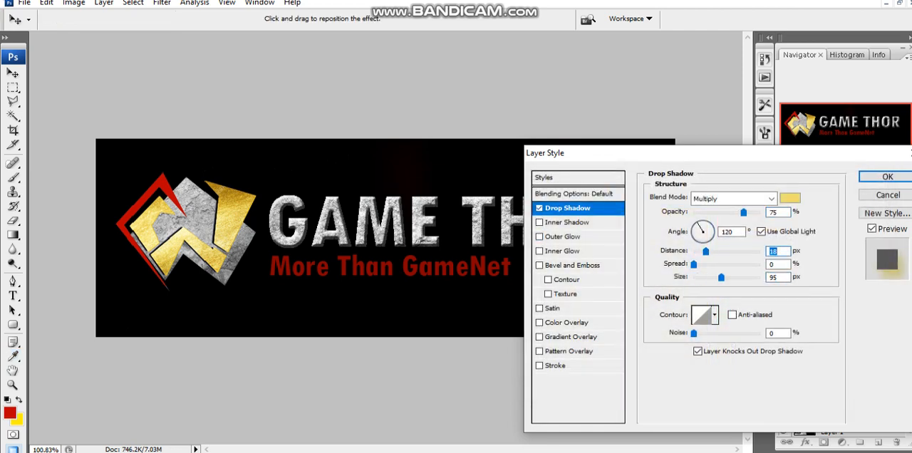
click(540, 208)
click(888, 195)
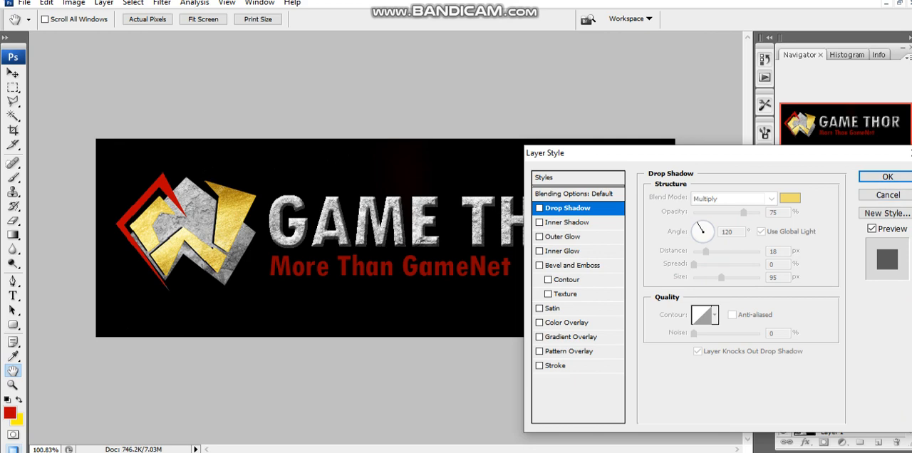
- Recolour the tagline with gold #ceb038 sampled from the logo and shift it slightly to the right
key(t)
click(366, 275)
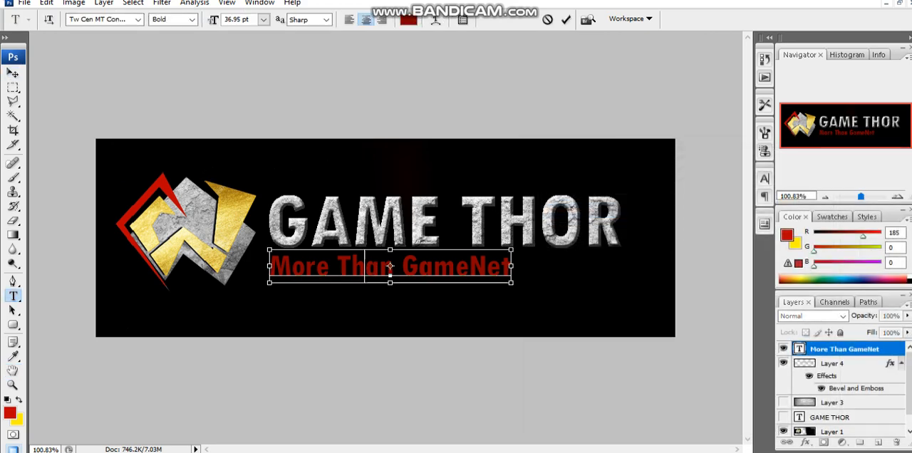
key(ctrl+a)
click(408, 20)
click(239, 205)
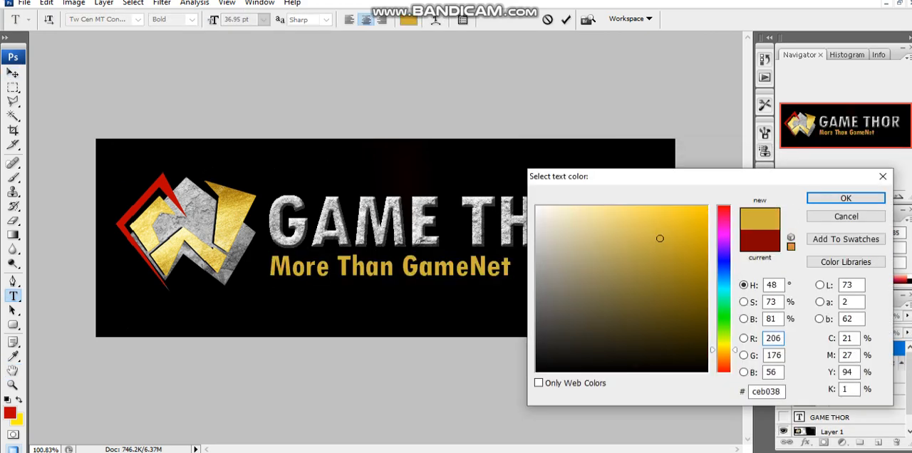
click(846, 199)
click(13, 73)
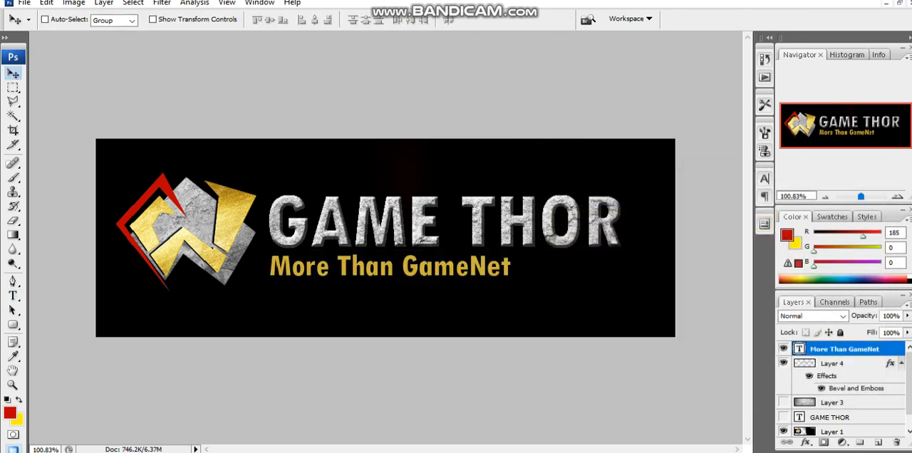
key(shift+Right)
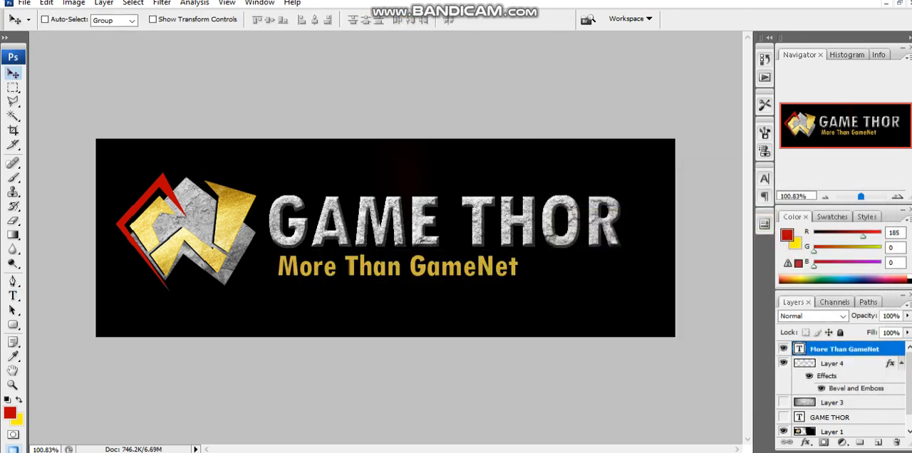
- Capture the whole banner area as a screenshot to the clipboard and switch to the Telegram window
key(Print)
drag(90, 131, 680, 342)
key(ctrl+c)
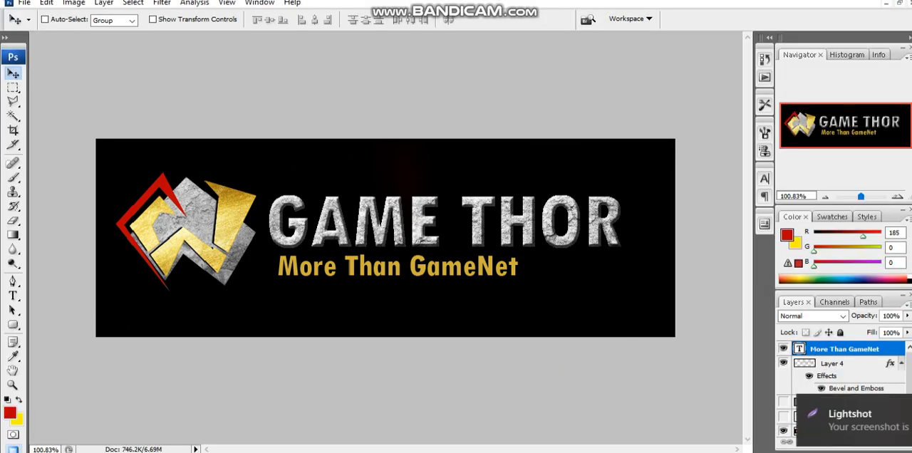
key(alt+Tab)
click(445, 359)
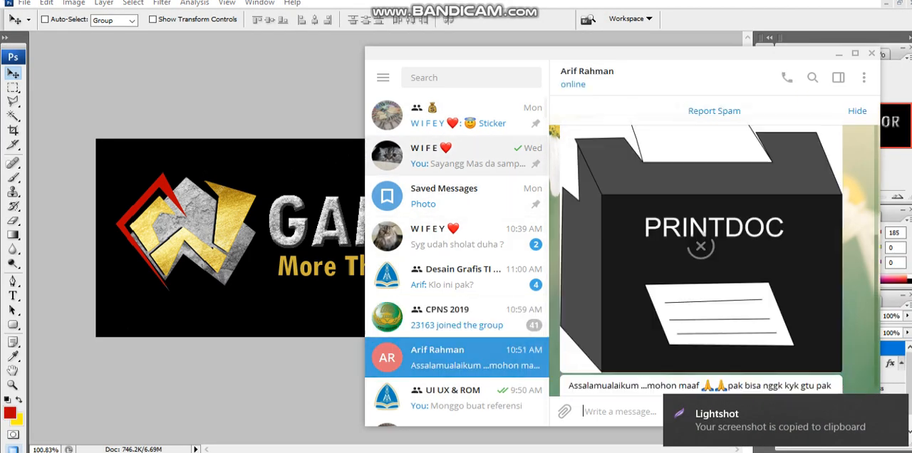